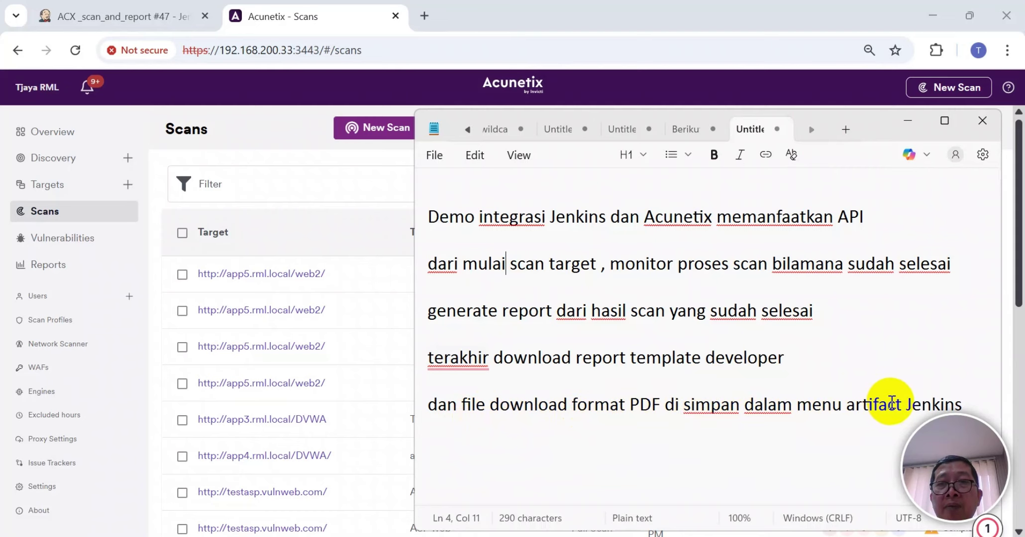
- Switch from the notes to Acunetix in the browser and refresh the Scans list by leaving and reopening it
left_click(277, 138)
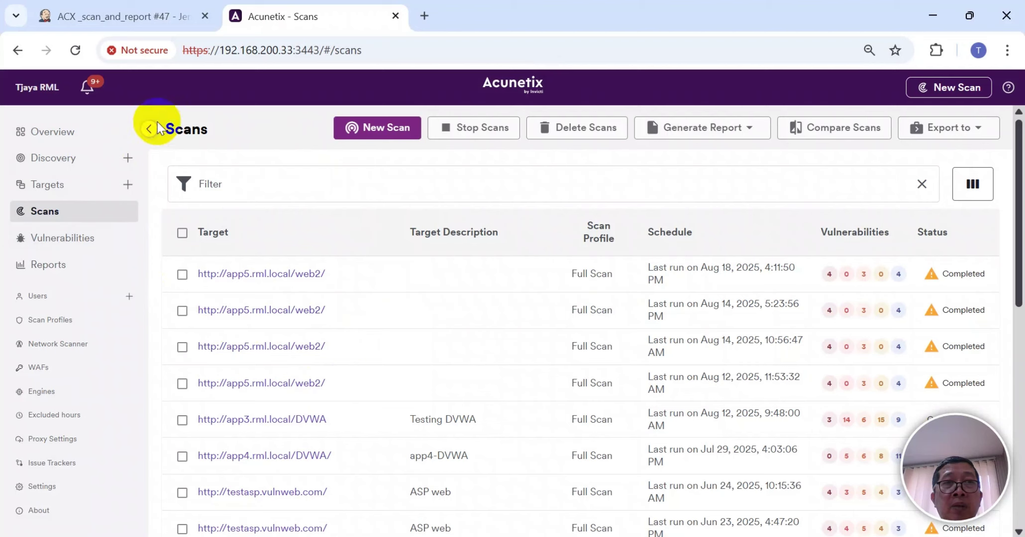
left_click(66, 248)
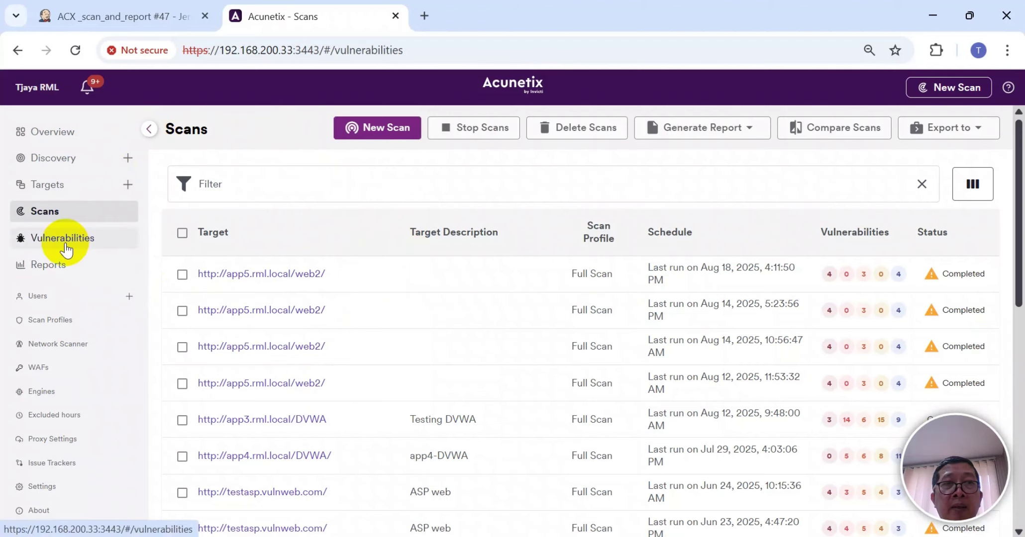
left_click(48, 217)
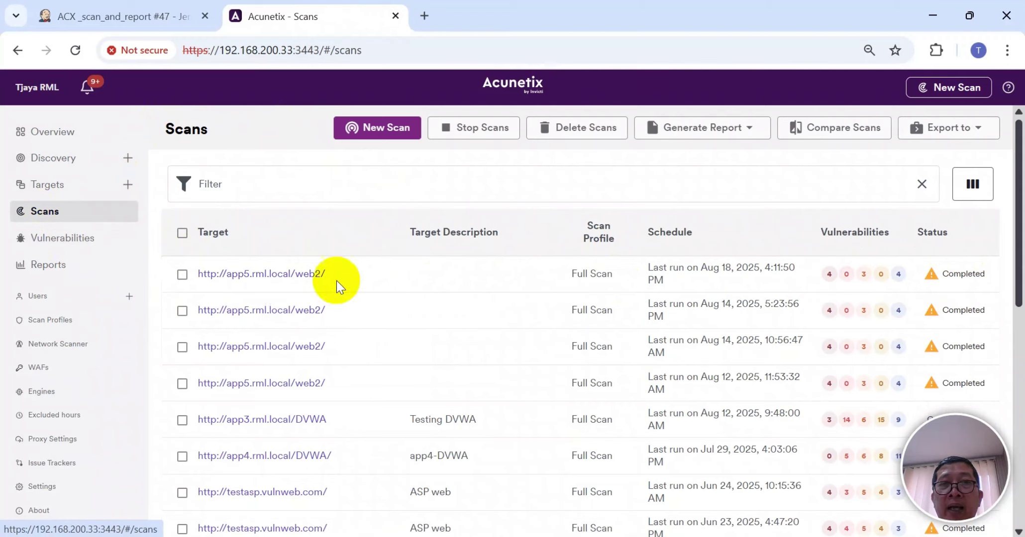
- Switch to Jenkins, open the ACX _scan_and_report pipeline and start a new build
left_click(118, 16)
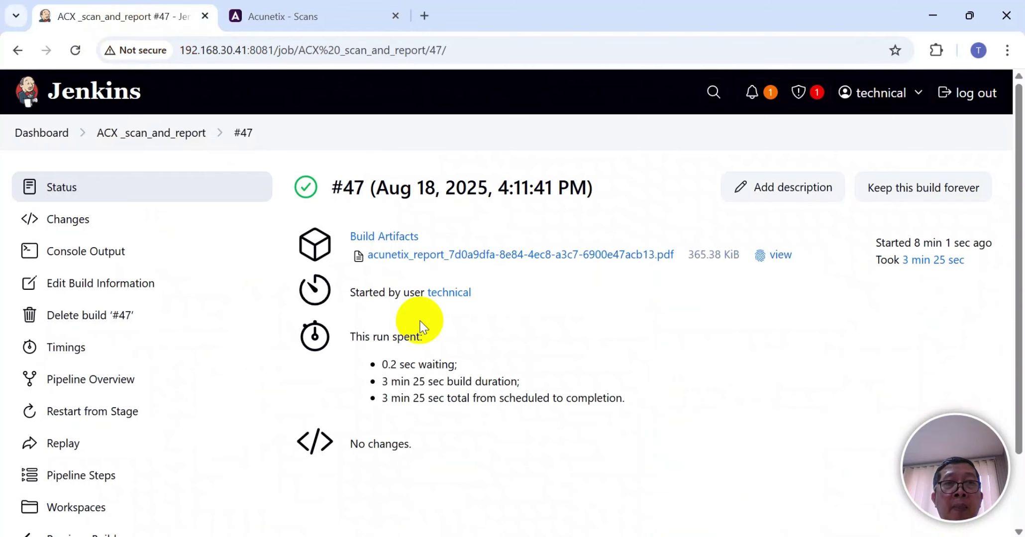
left_click(168, 133)
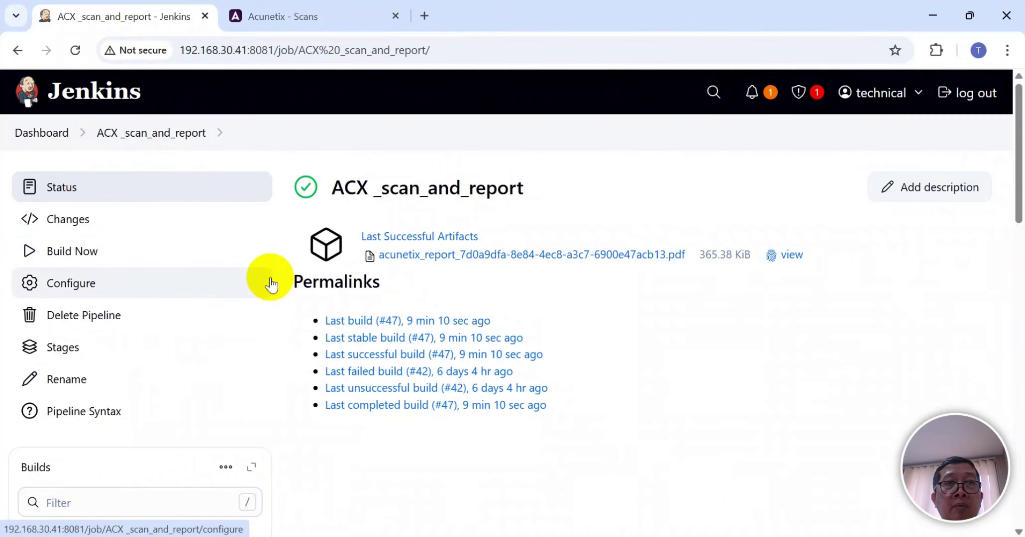
scroll(243, 279, "down", 5)
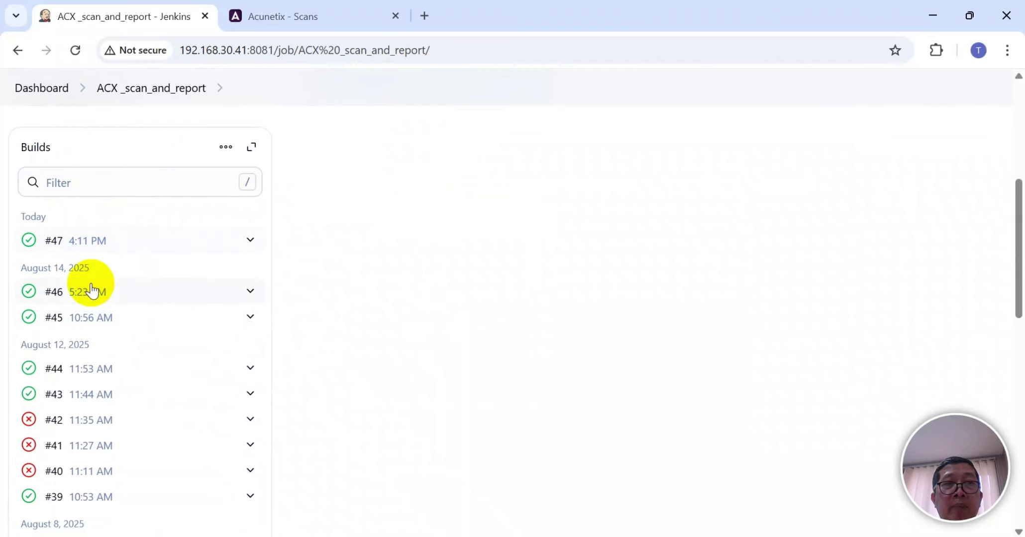
scroll(360, 312, "up", 5)
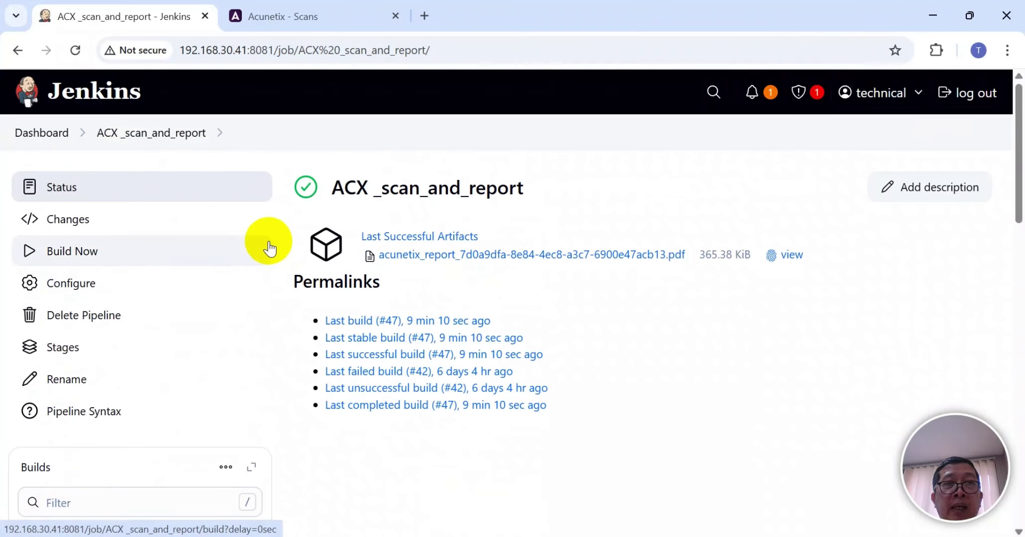
left_click(72, 253)
scroll(281, 292, "down", 3)
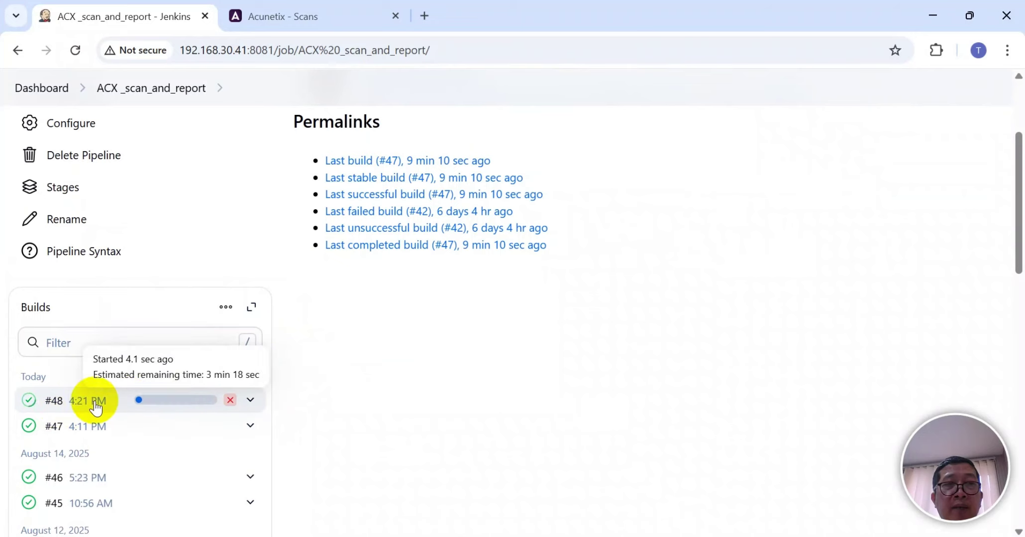
left_click(323, 14)
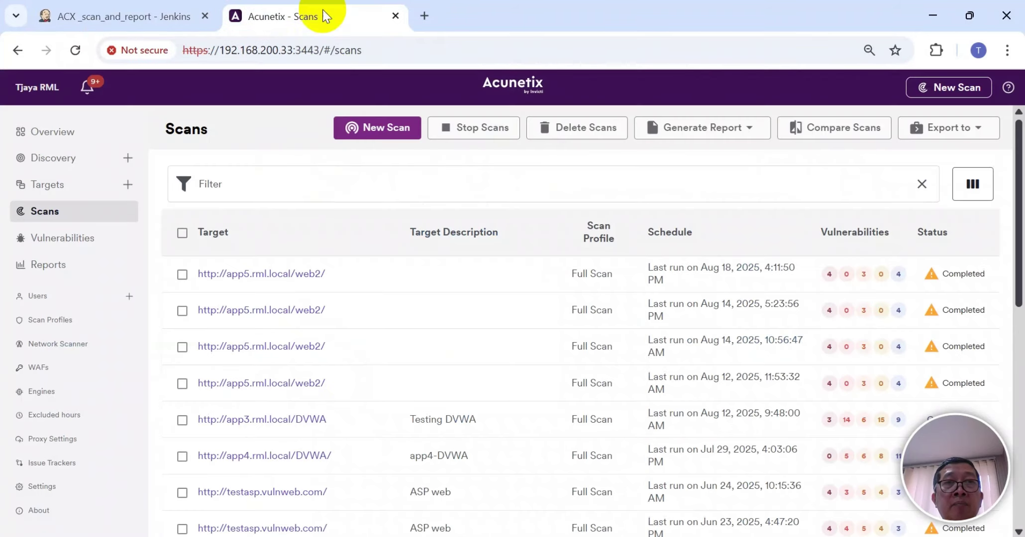
left_click(74, 241)
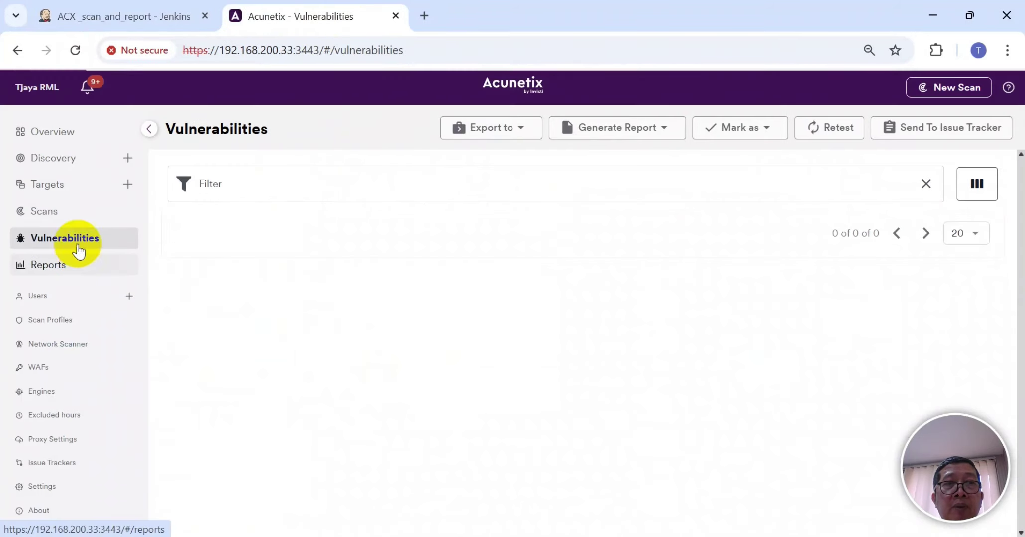
left_click(57, 217)
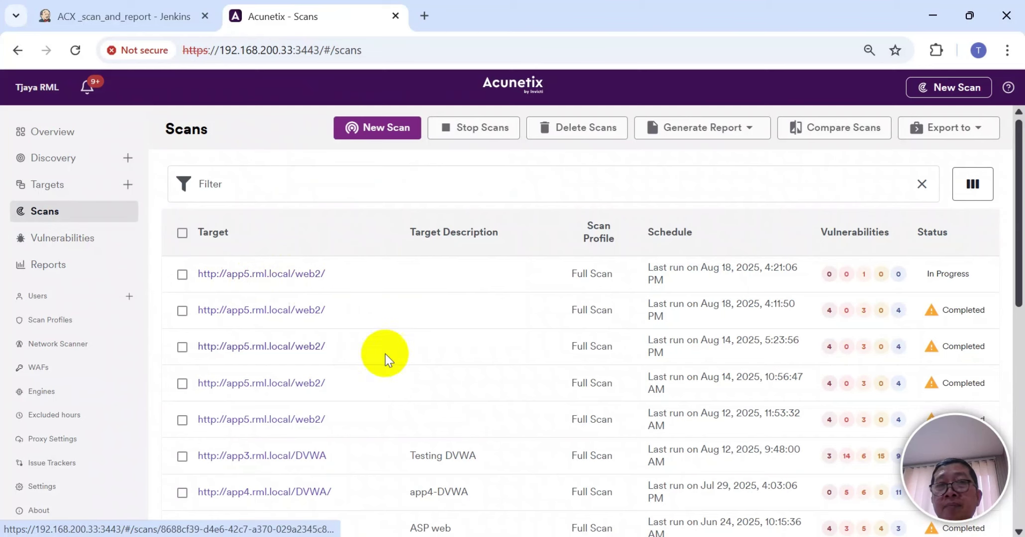
left_click(276, 275)
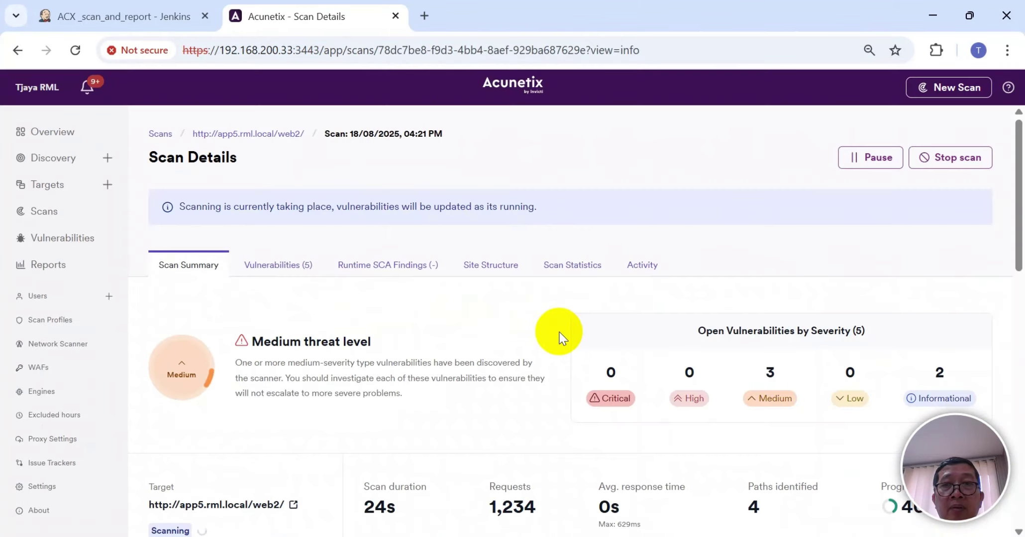
scroll(561, 333, "down", 1)
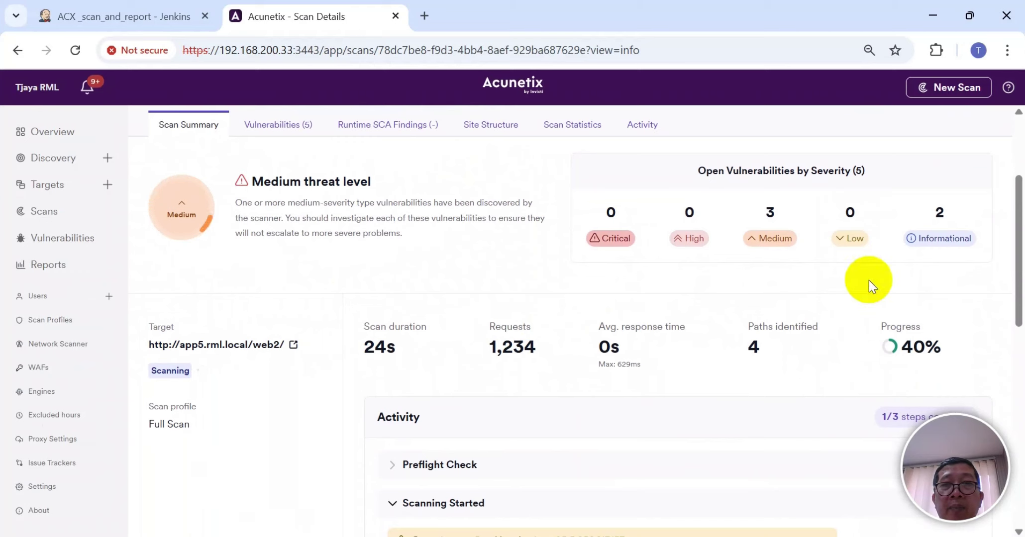
- Switch to Jenkins, open the console output of build #48 and examine its Verify API Connection and Start Scan stages
left_click(111, 17)
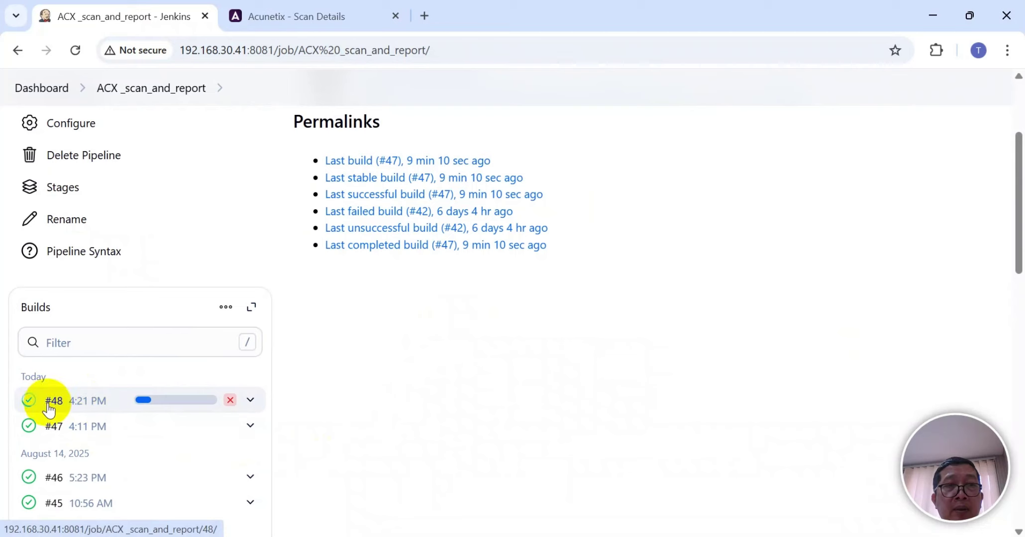
left_click(92, 410)
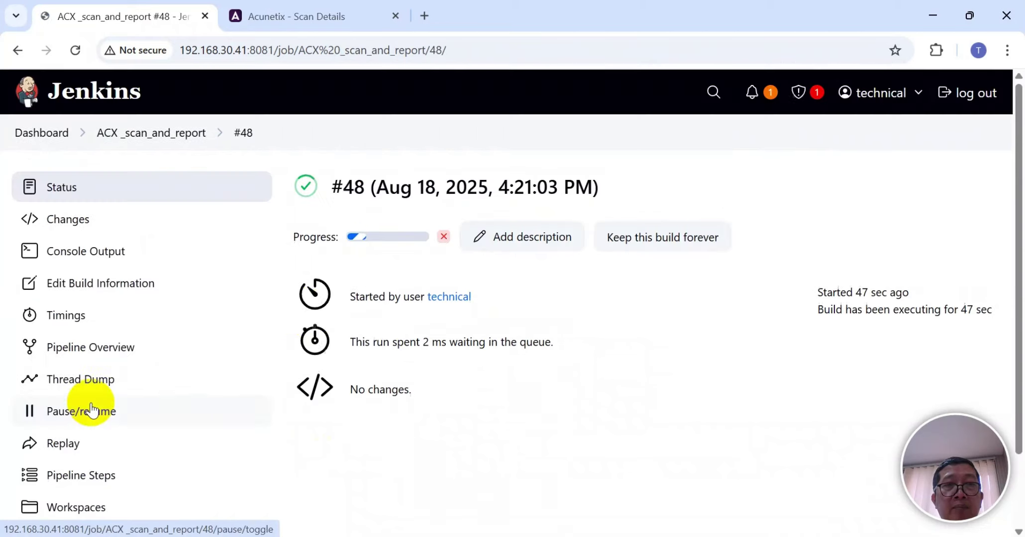
left_click(77, 255)
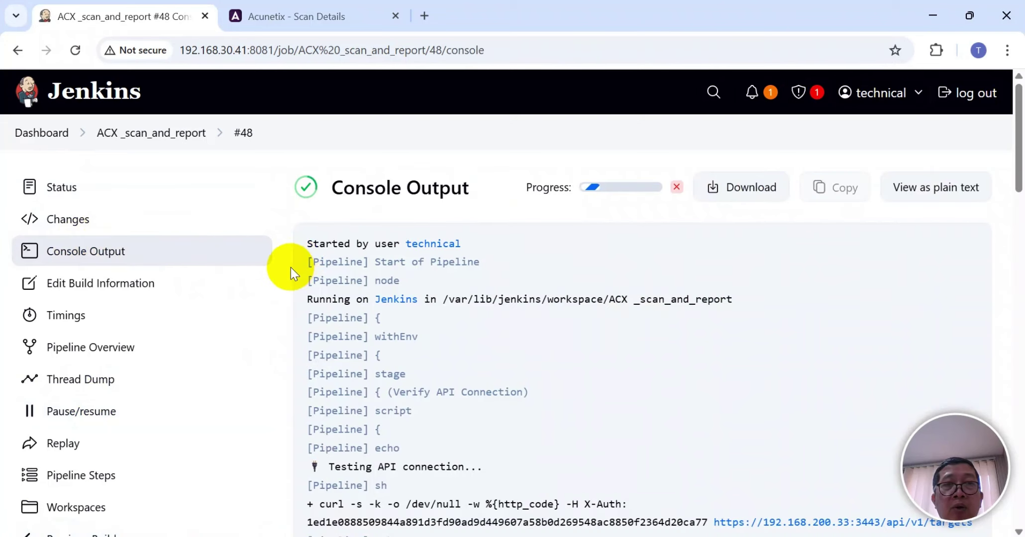
scroll(296, 272, "down", 5)
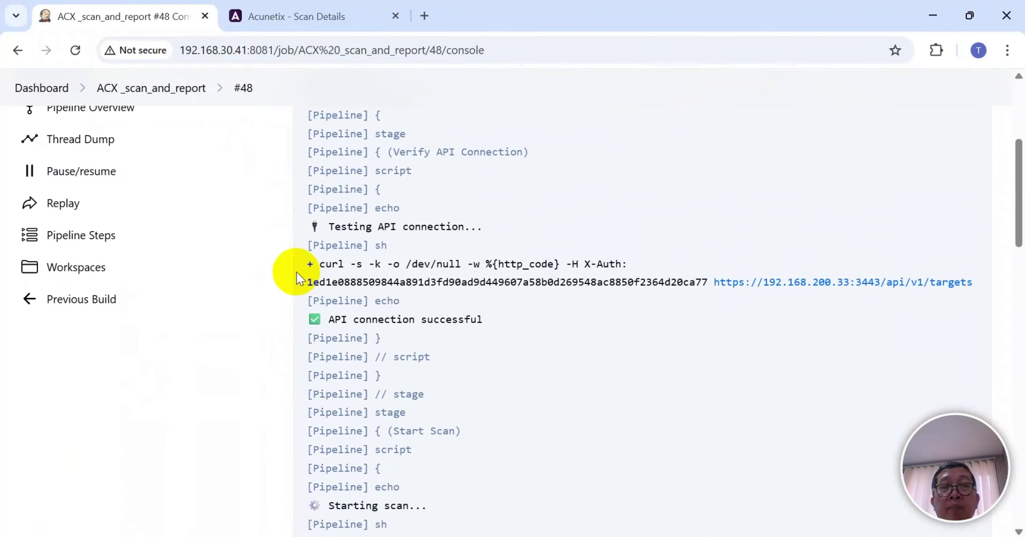
scroll(296, 272, "down", 3)
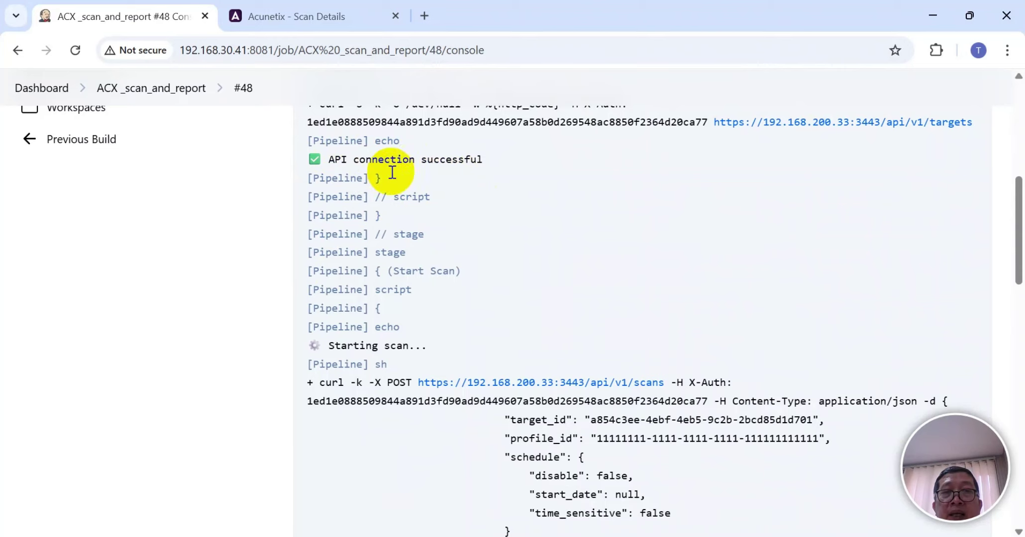
scroll(435, 290, "down", 3)
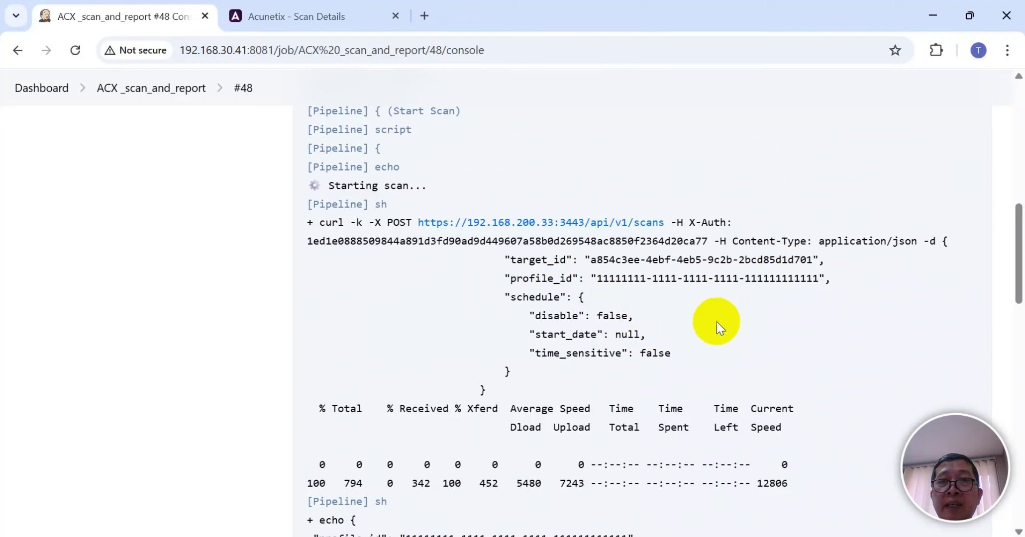
scroll(695, 328, "down", 10)
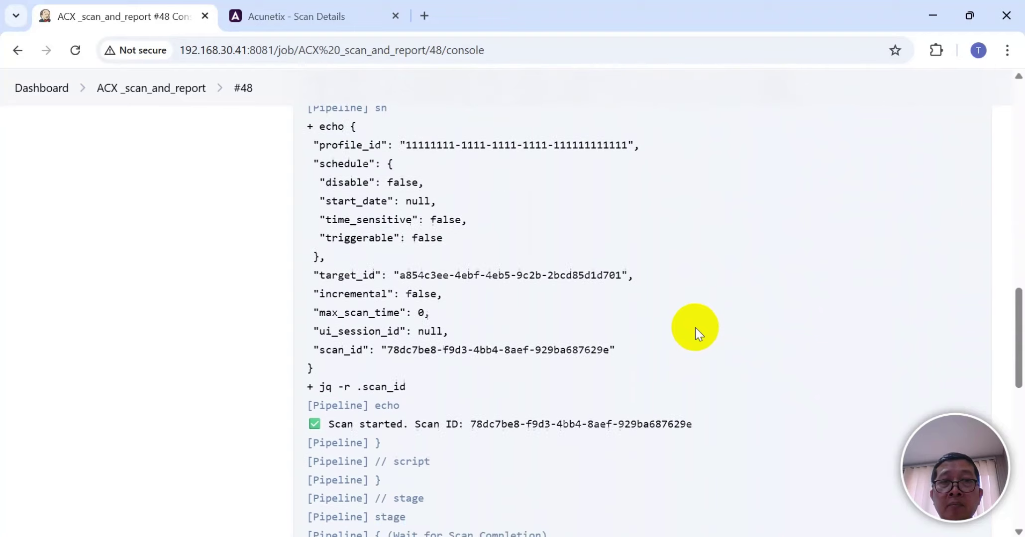
- Examine the Wait for Scan Completion stage and its scan status checks in the console output of build #48
scroll(694, 328, "down", 2)
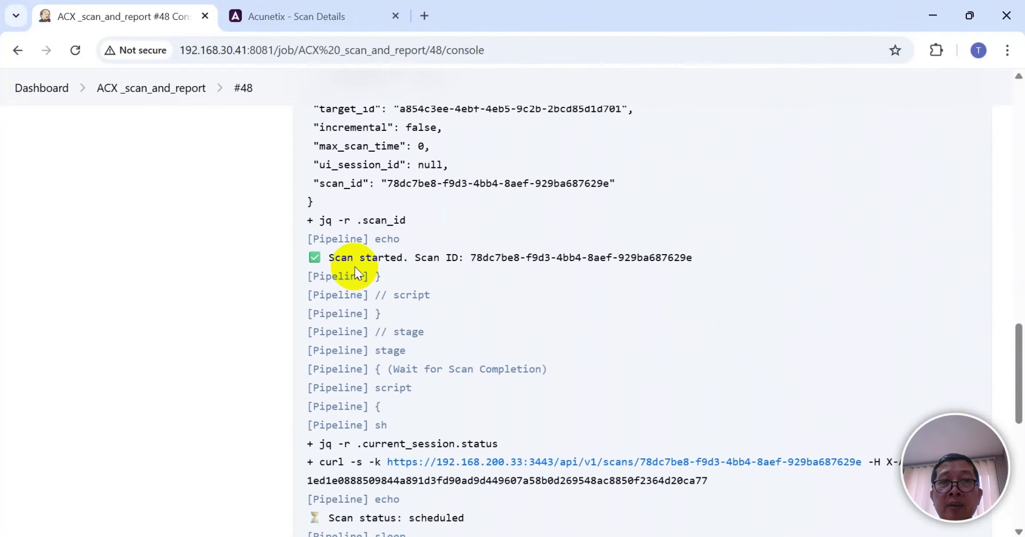
scroll(603, 270, "down", 4)
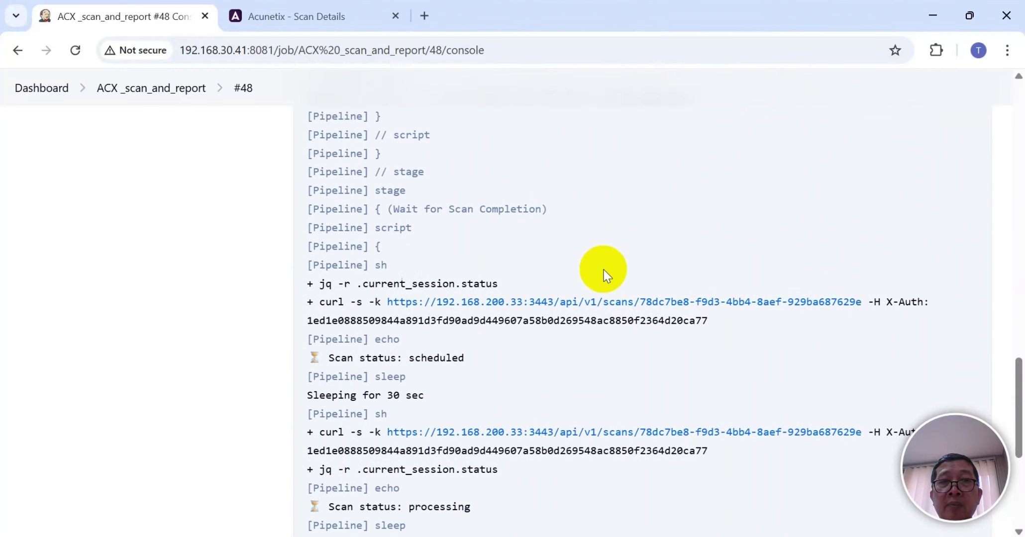
scroll(604, 269, "down", 4)
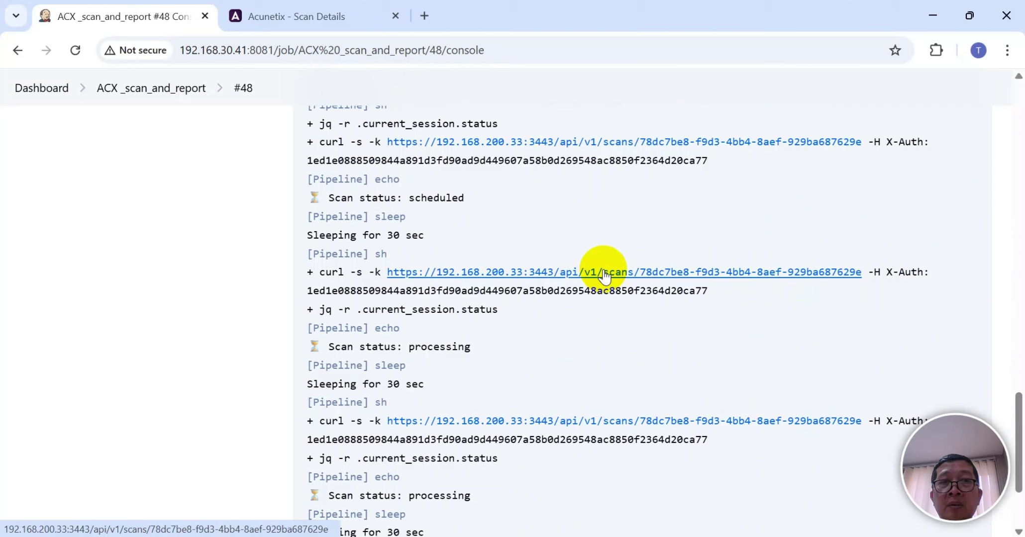
scroll(465, 263, "up", 2)
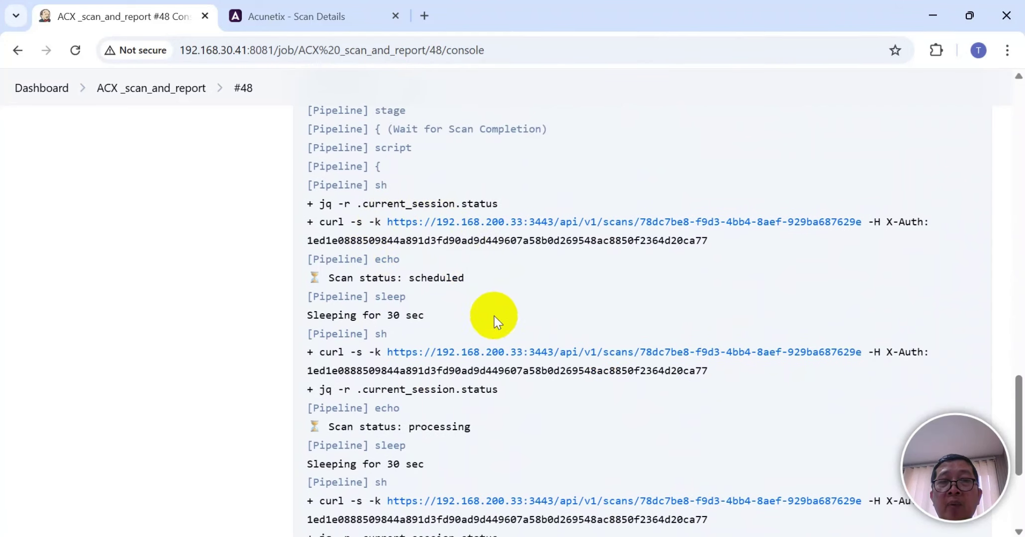
scroll(448, 359, "down", 2)
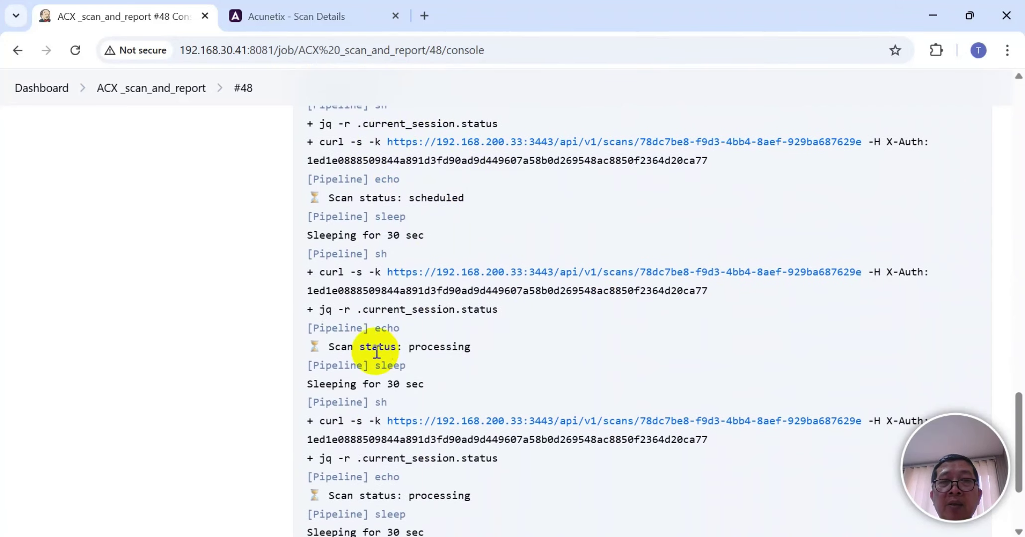
scroll(332, 353, "down", 2)
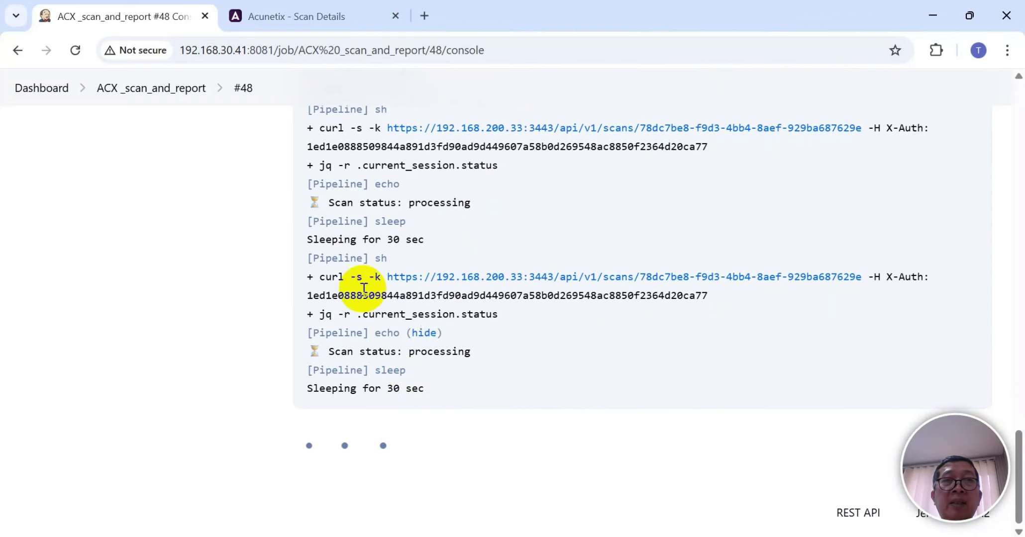
- Check the running scan's progress in Acunetix and return to the start of build #48's console output in Jenkins
left_click(329, 14)
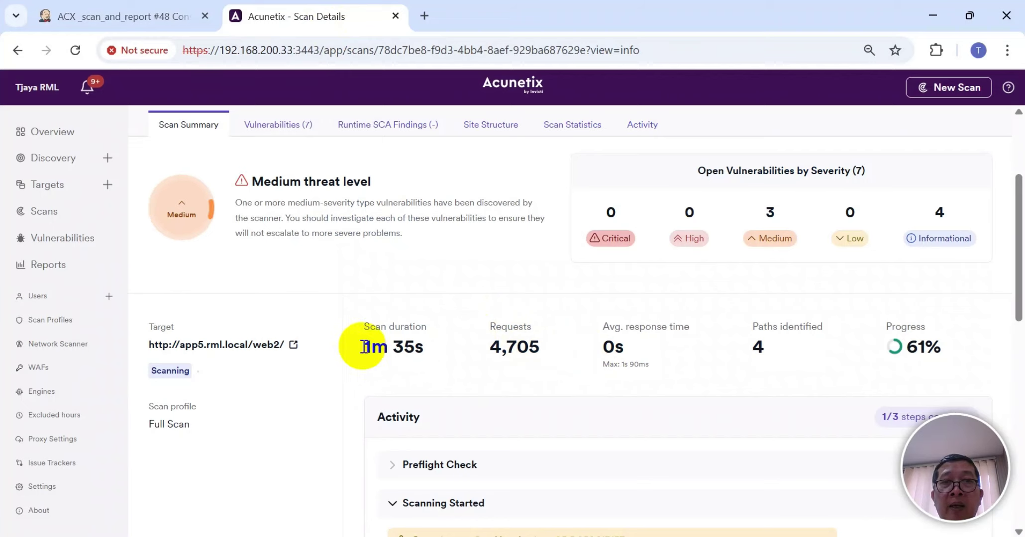
left_click(132, 17)
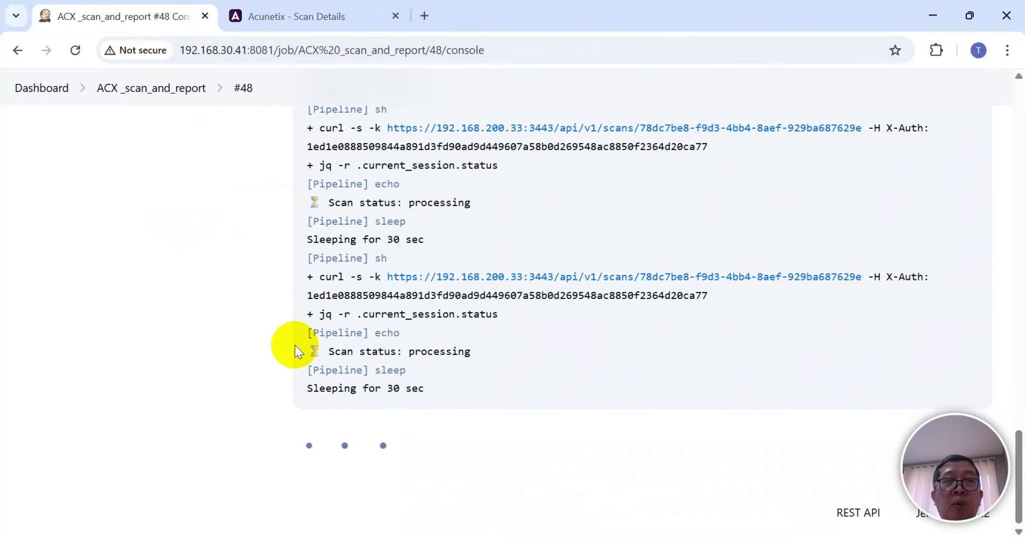
scroll(294, 346, "up", 2)
scroll(276, 239, "up", 20)
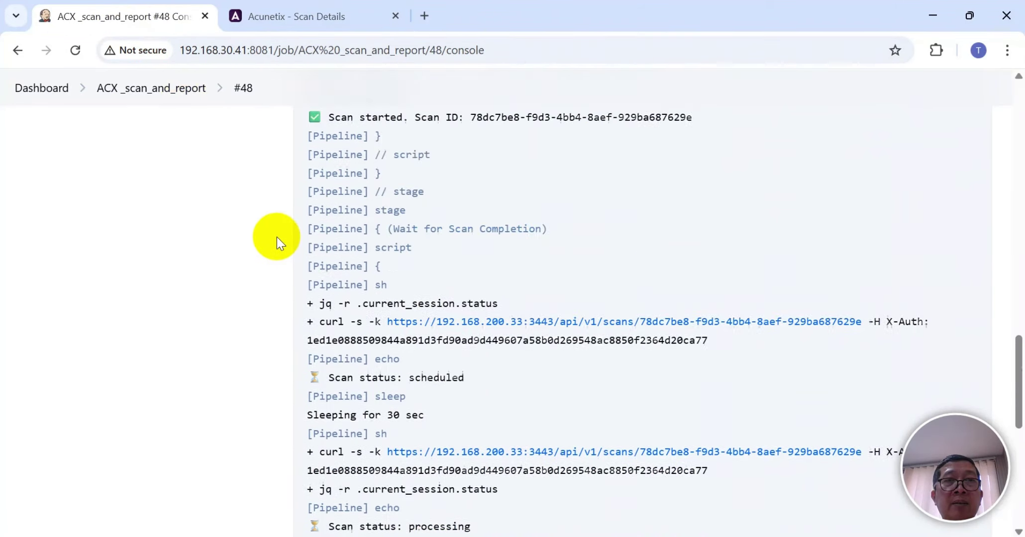
scroll(277, 242, "down", 3)
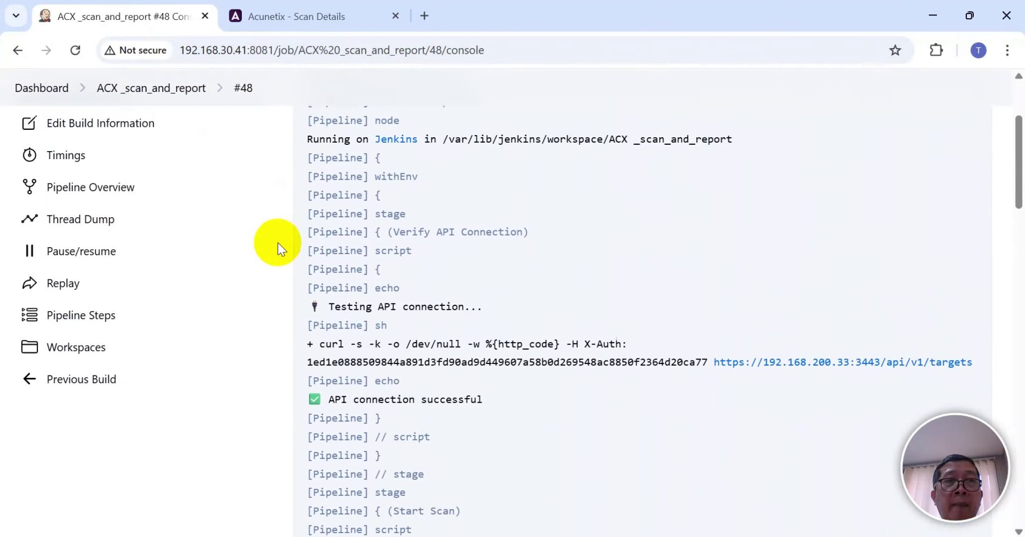
scroll(275, 248, "up", 3)
- Open the configuration of the ACX _scan_and_report pipeline and view the environment variables in its script
left_click(174, 140)
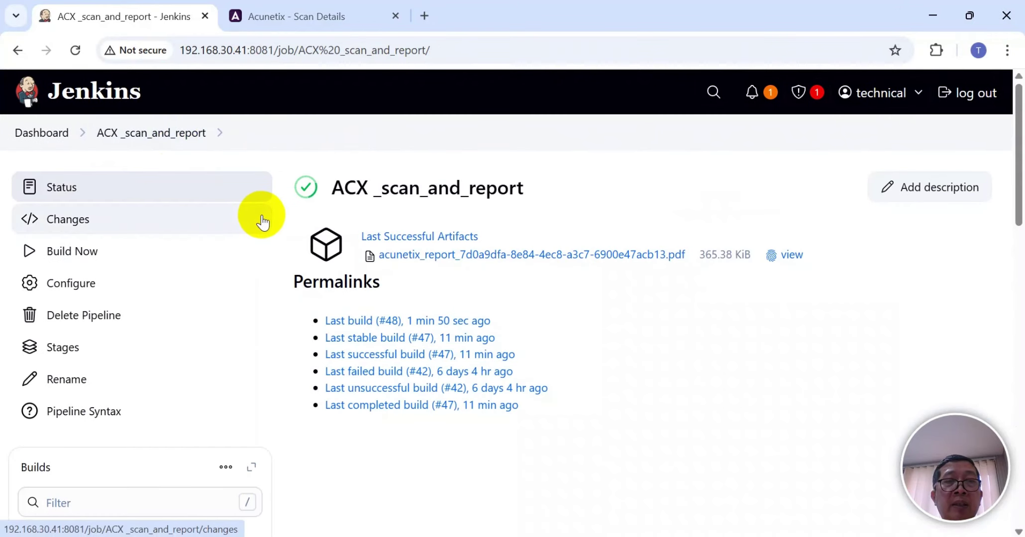
left_click(75, 285)
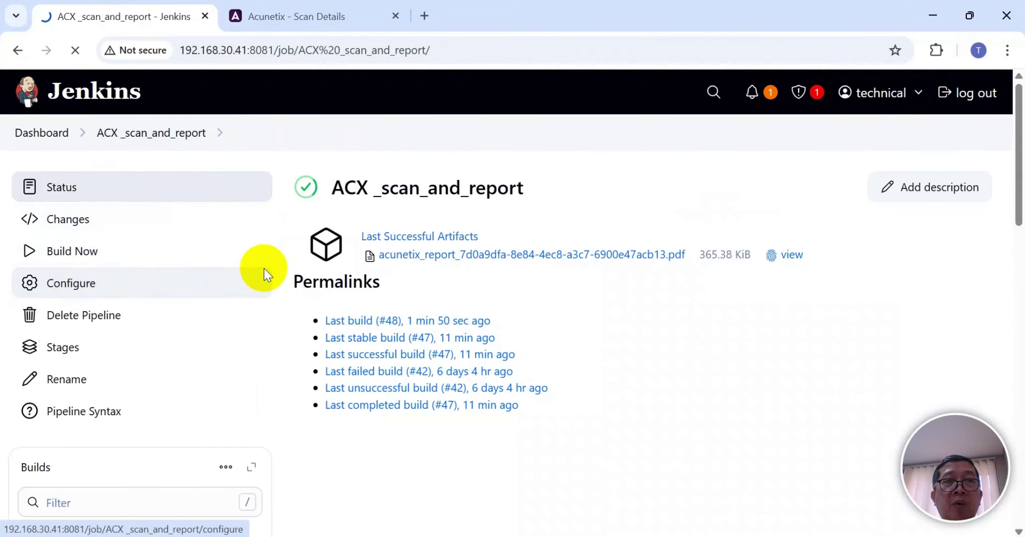
scroll(293, 268, "down", 15)
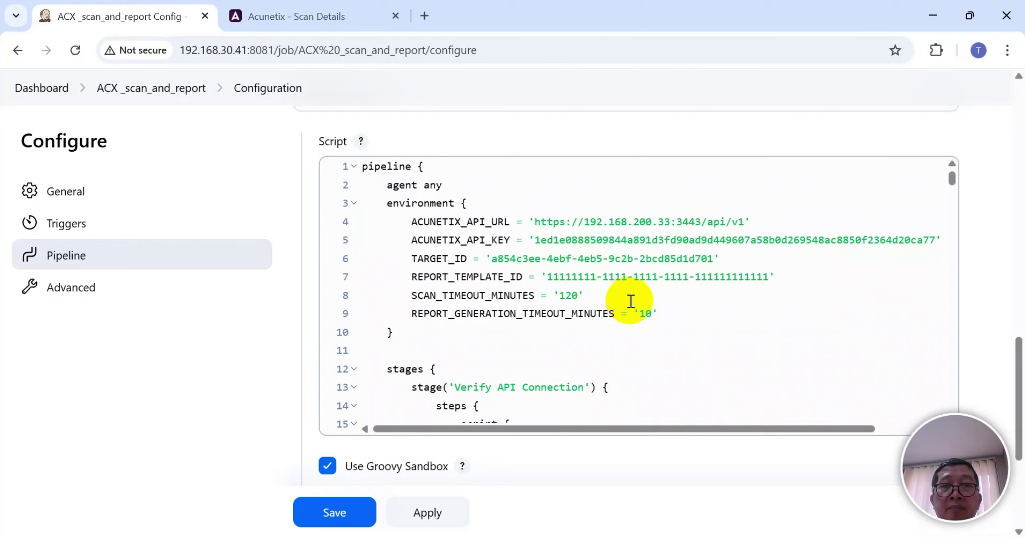
- Examine the Verify API Connection and Start Scan stages of the pipeline script
scroll(628, 300, "down", 2)
scroll(629, 301, "down", 1)
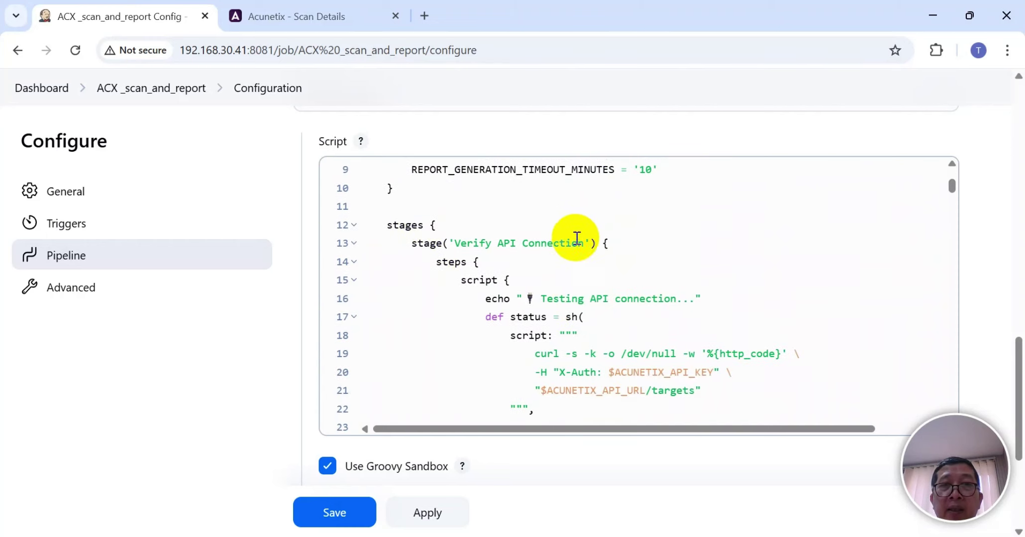
scroll(643, 293, "down", 2)
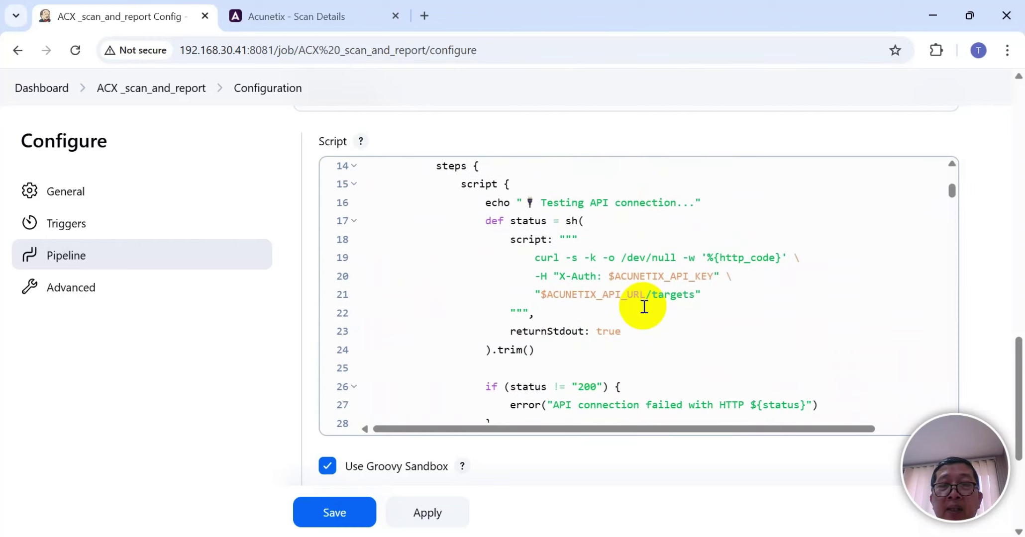
scroll(643, 307, "down", 3)
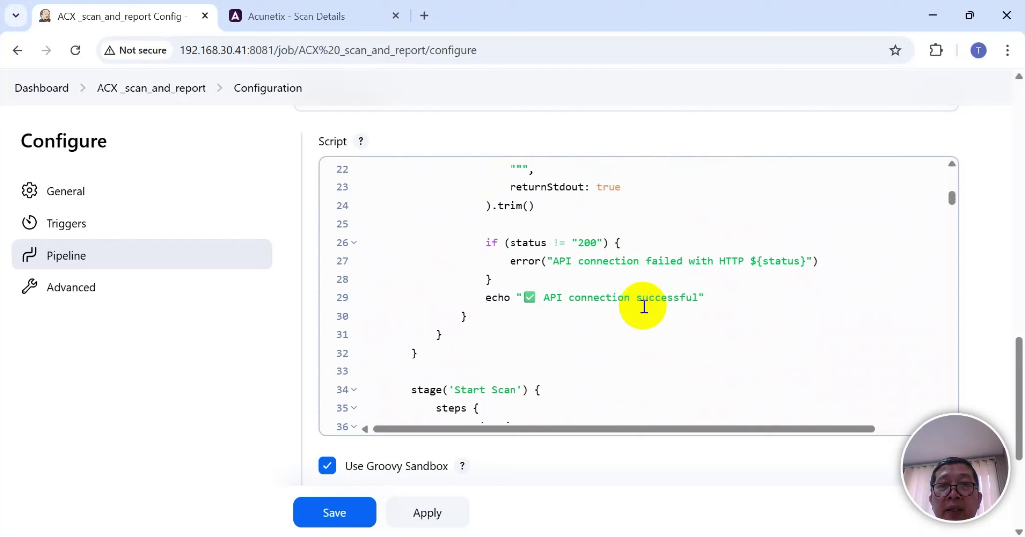
scroll(643, 307, "down", 4)
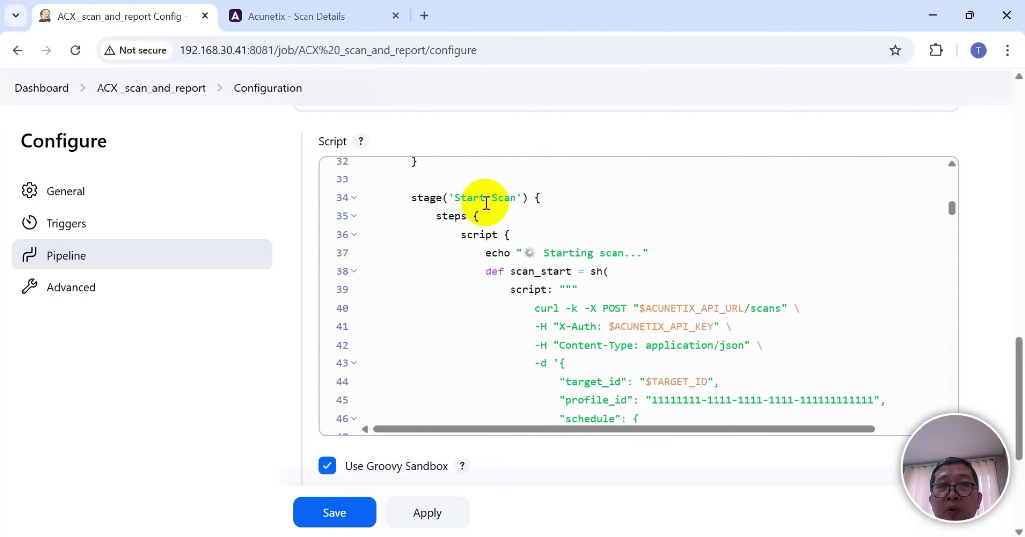
scroll(544, 242, "down", 1)
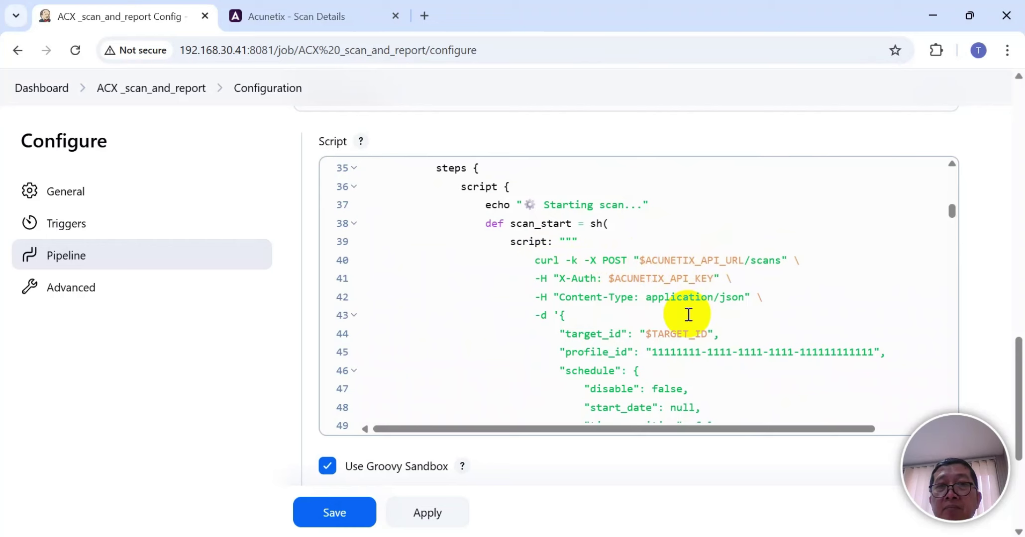
scroll(688, 315, "down", 1)
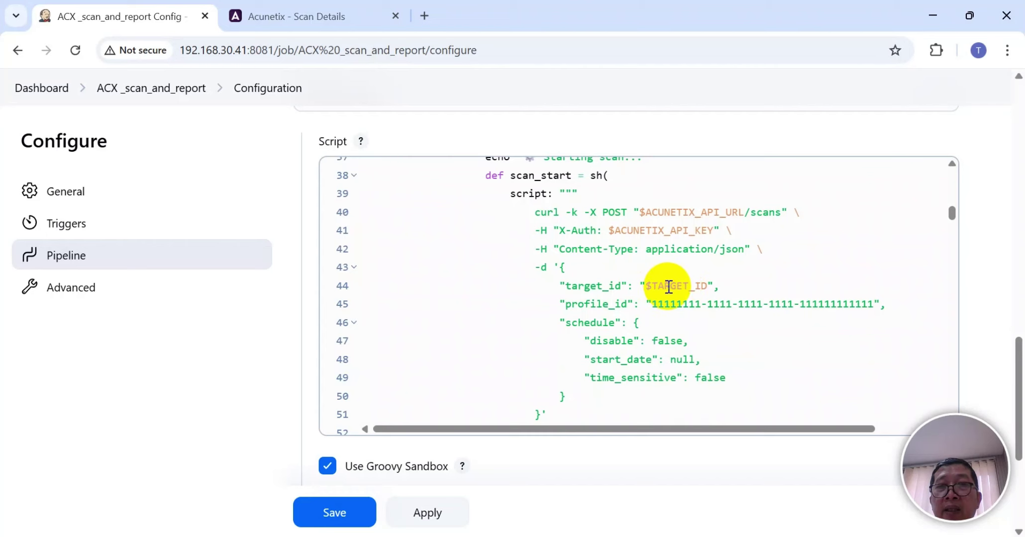
- Examine the Wait for Scan Completion stage of the script, including its status polling loop, failure checks and timeout
scroll(668, 286, "down", 8)
scroll(668, 286, "down", 3)
scroll(580, 340, "down", 1)
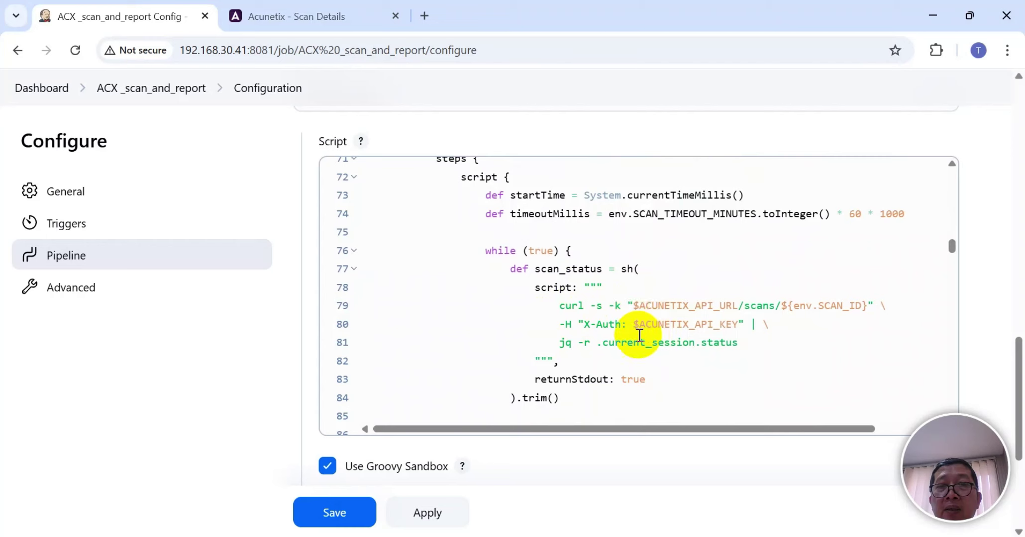
scroll(640, 334, "up", 1)
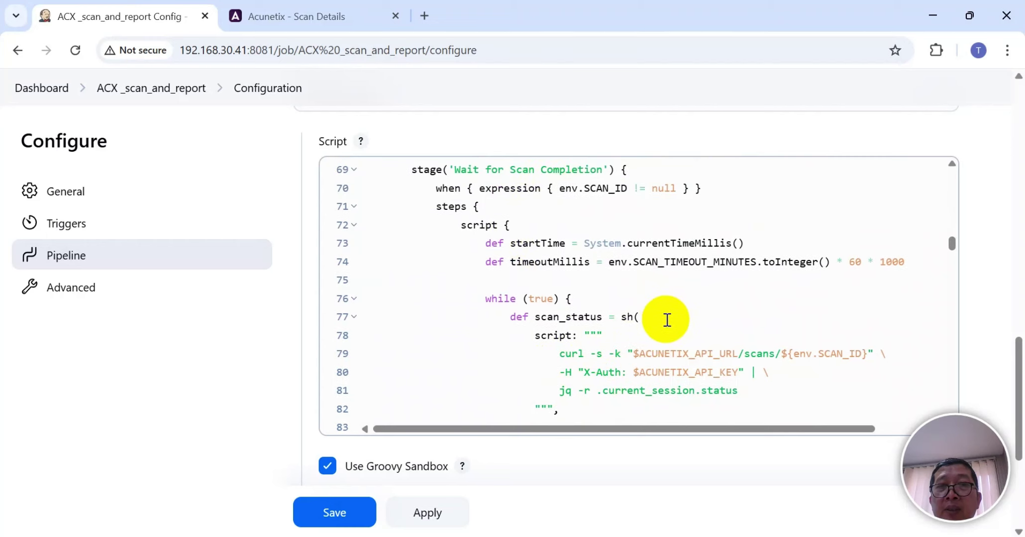
scroll(667, 320, "down", 1)
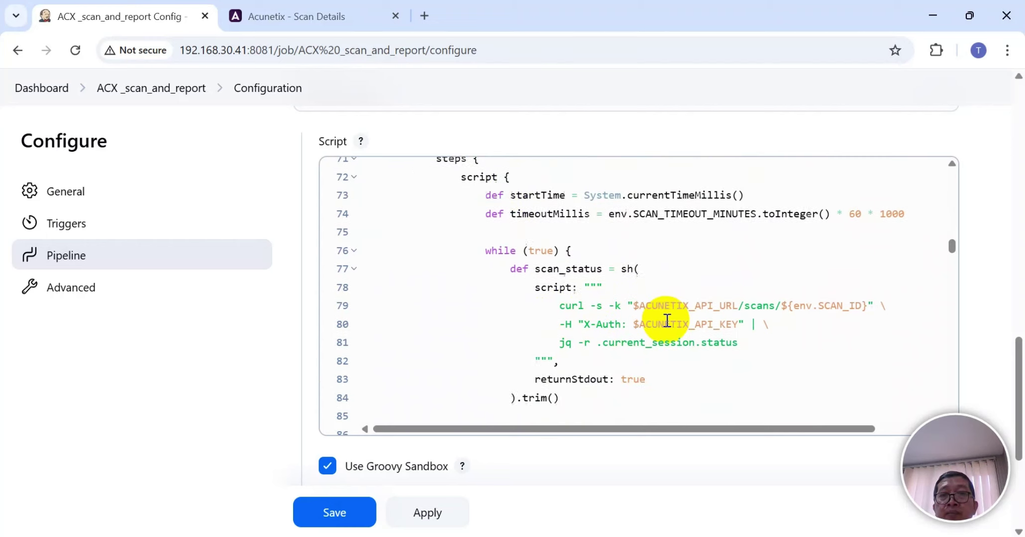
scroll(611, 299, "down", 5)
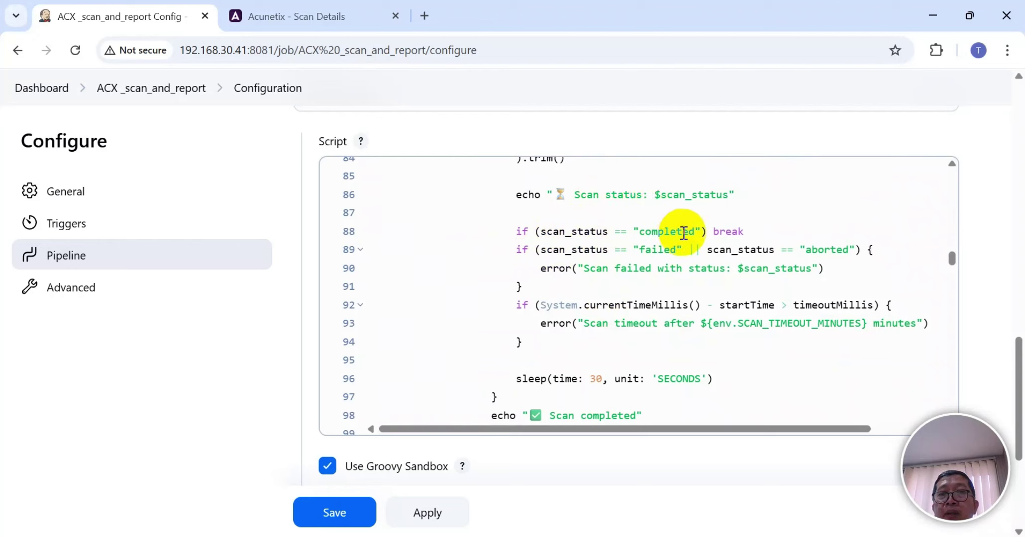
scroll(713, 290, "down", 2)
scroll(713, 288, "up", 2)
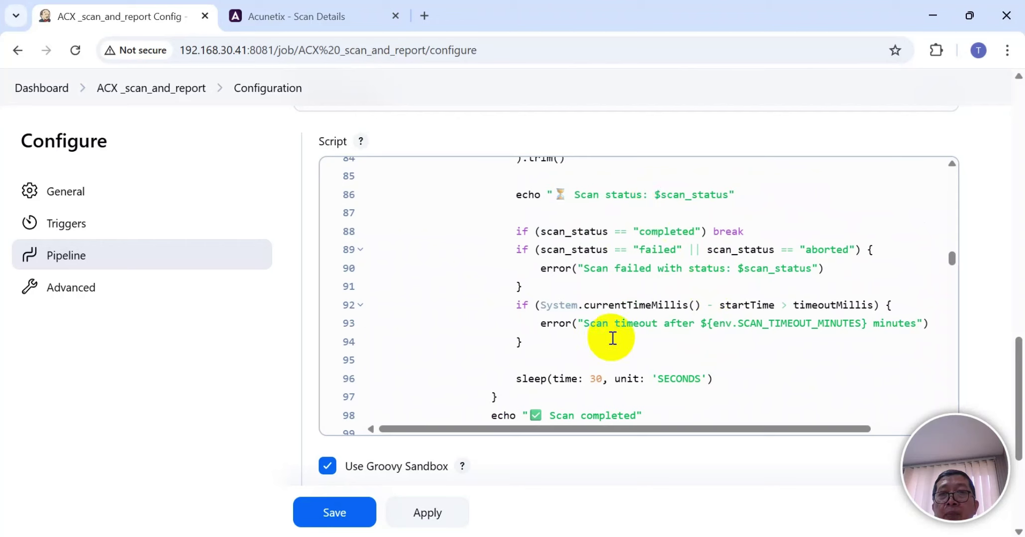
scroll(613, 338, "down", 2)
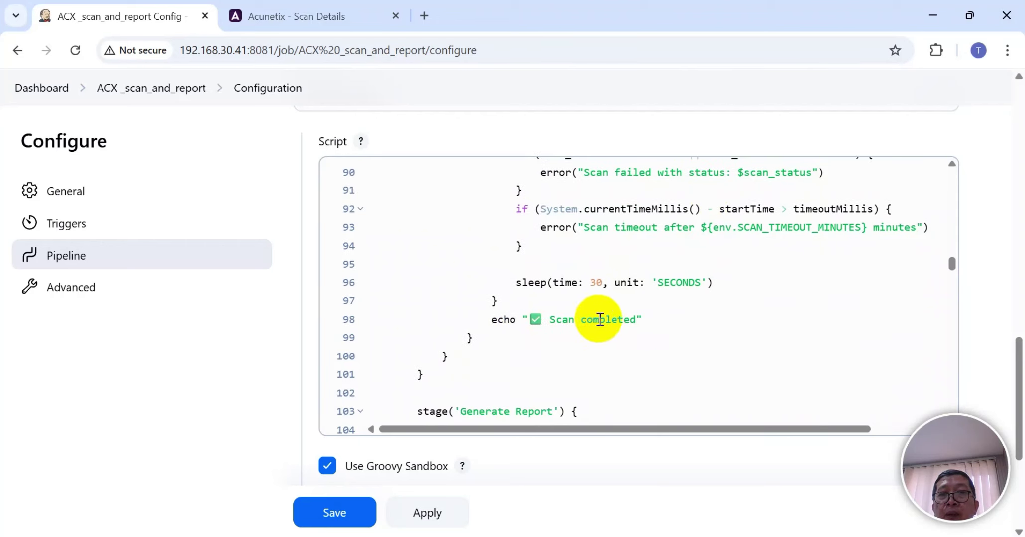
- Examine the Generate Report stage of the script, from the report request to the loop waiting for report generation
scroll(642, 319, "down", 4)
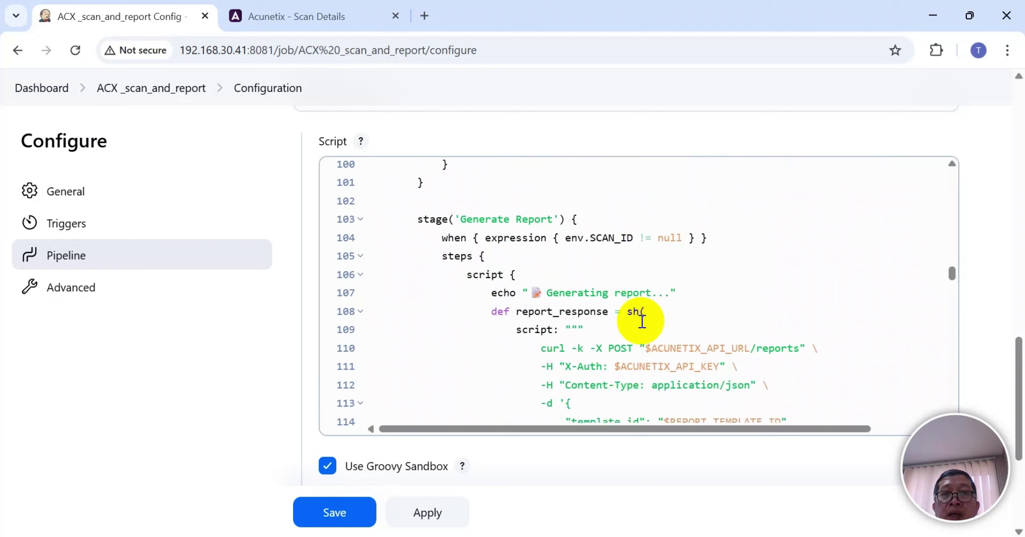
scroll(641, 321, "down", 1)
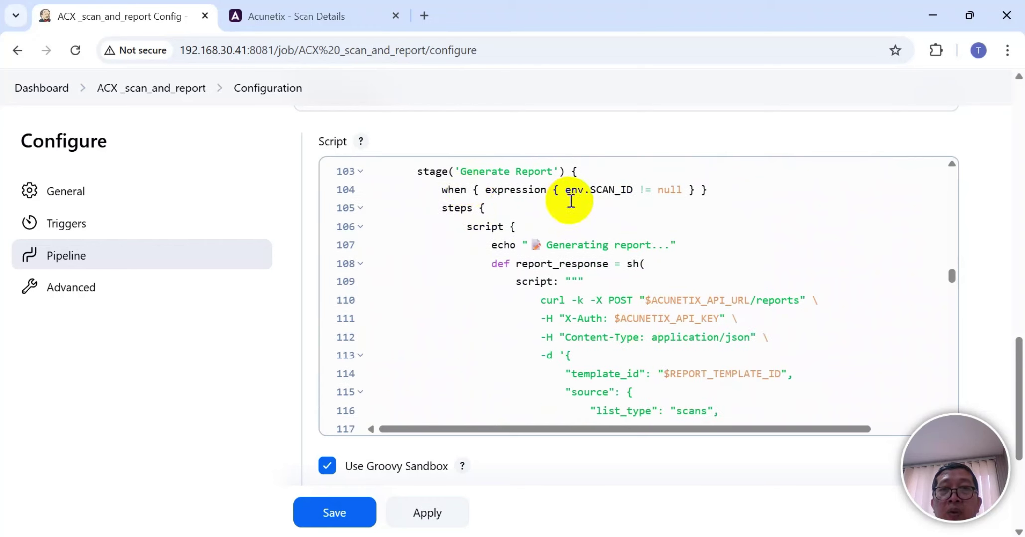
scroll(658, 253, "down", 1)
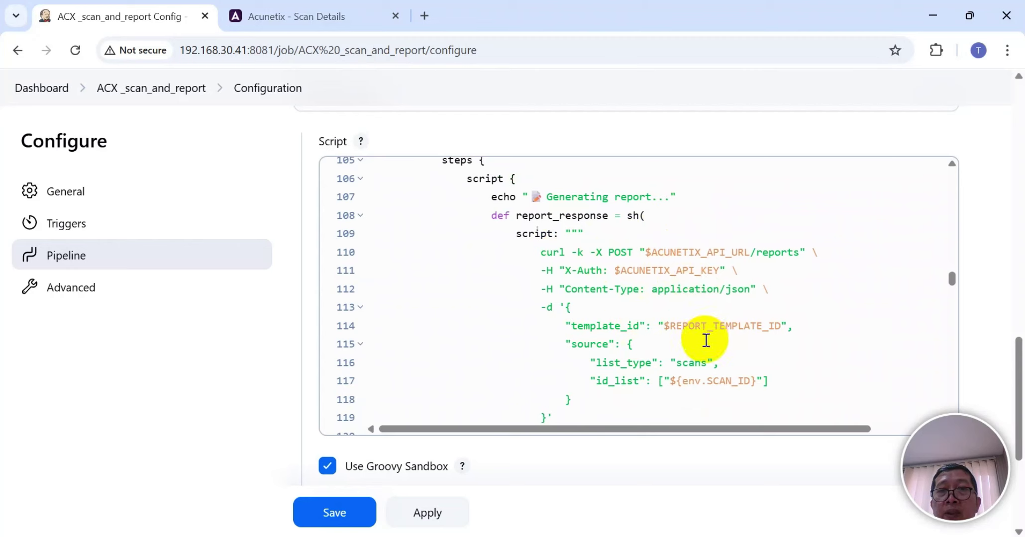
scroll(708, 342, "down", 3)
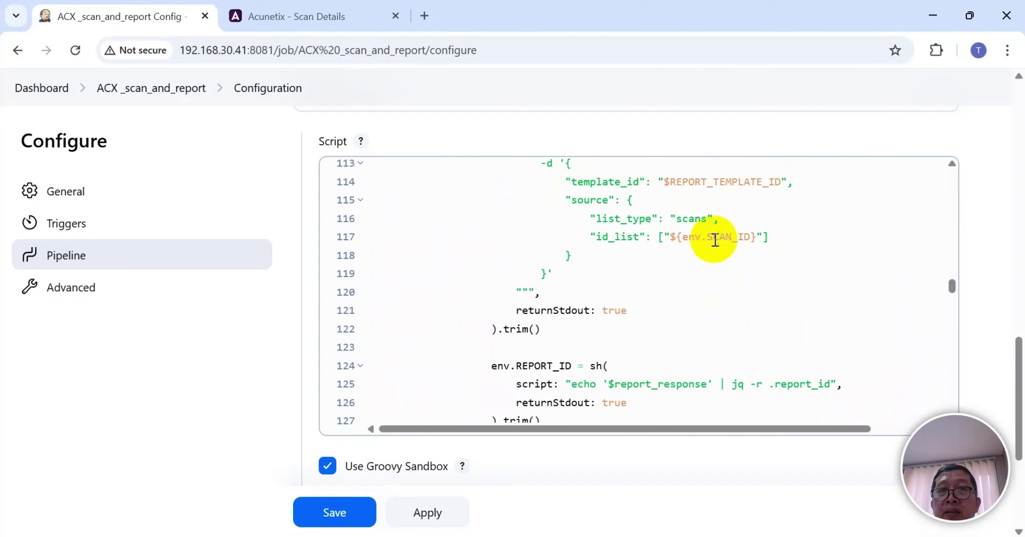
scroll(731, 267, "down", 5)
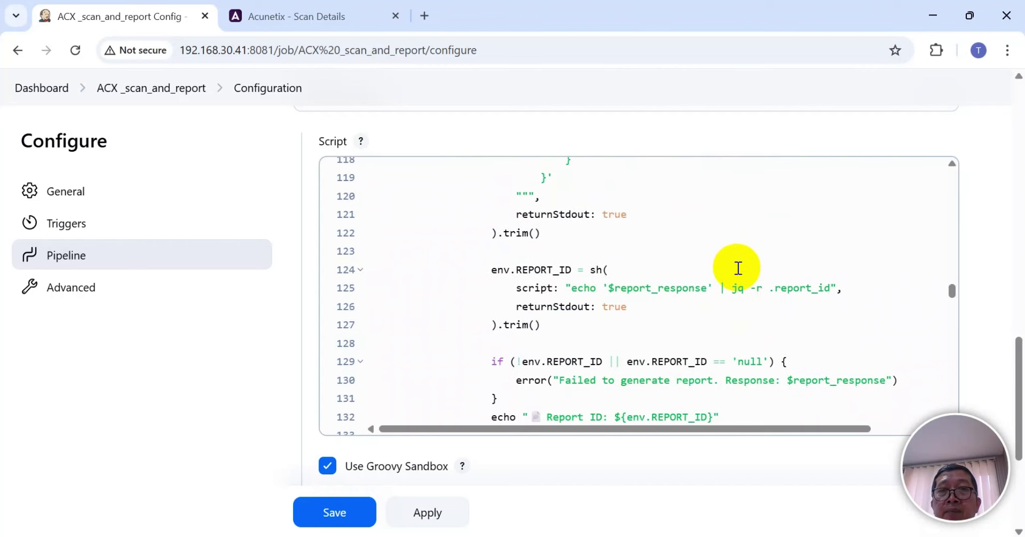
scroll(738, 269, "down", 1)
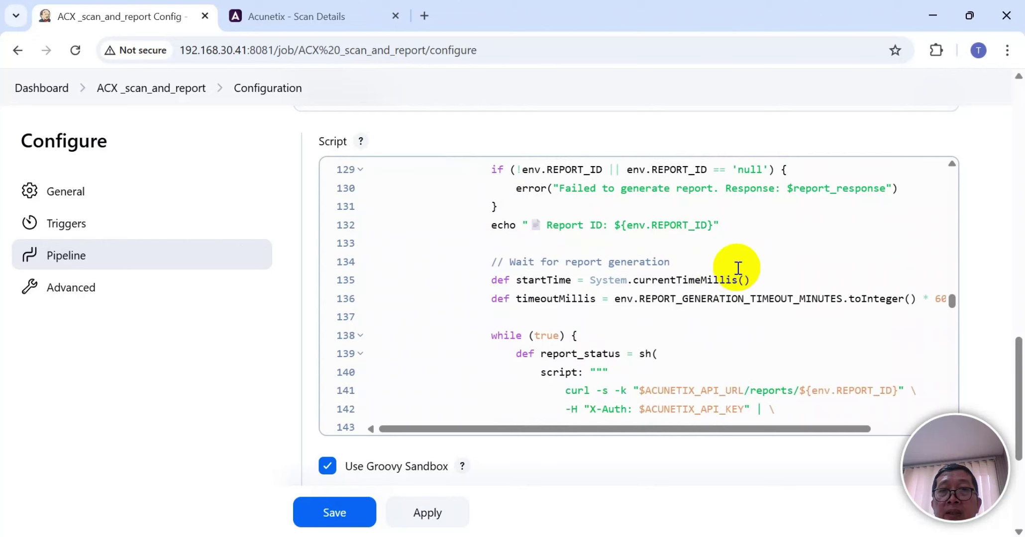
scroll(572, 293, "down", 1)
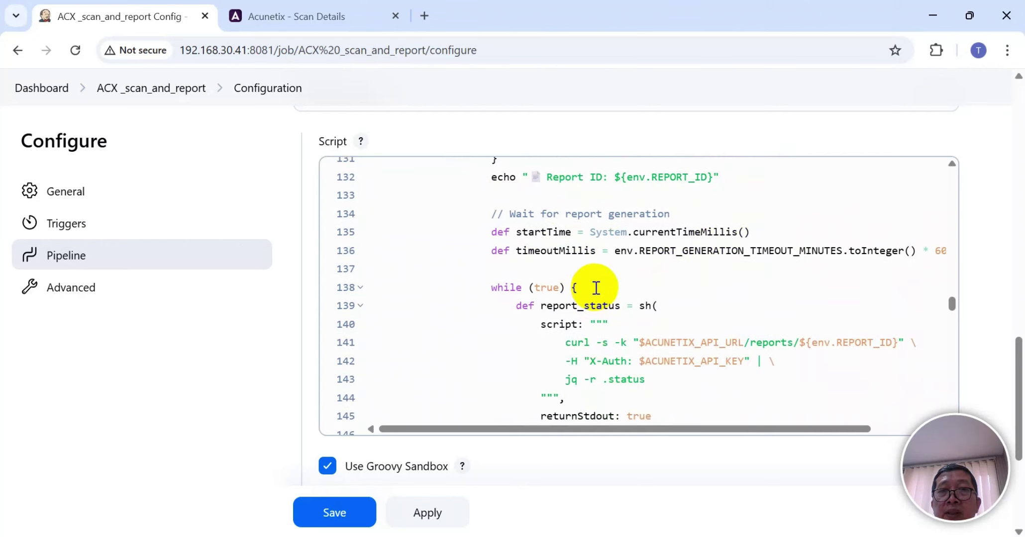
scroll(595, 288, "down", 1)
scroll(635, 318, "down", 4)
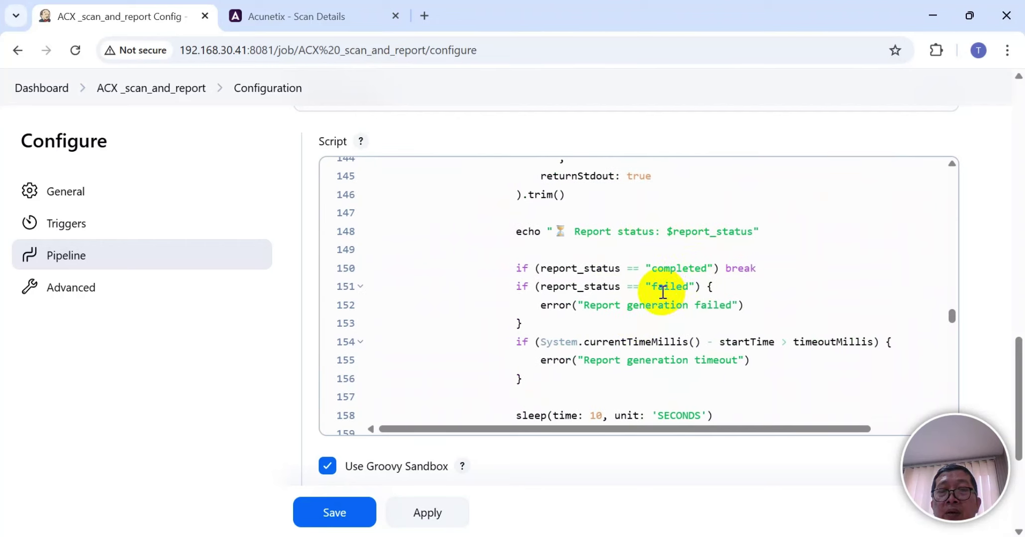
- Examine how the Download Report stage retrieves the report details and extracts the PDF download URL
scroll(662, 293, "down", 5)
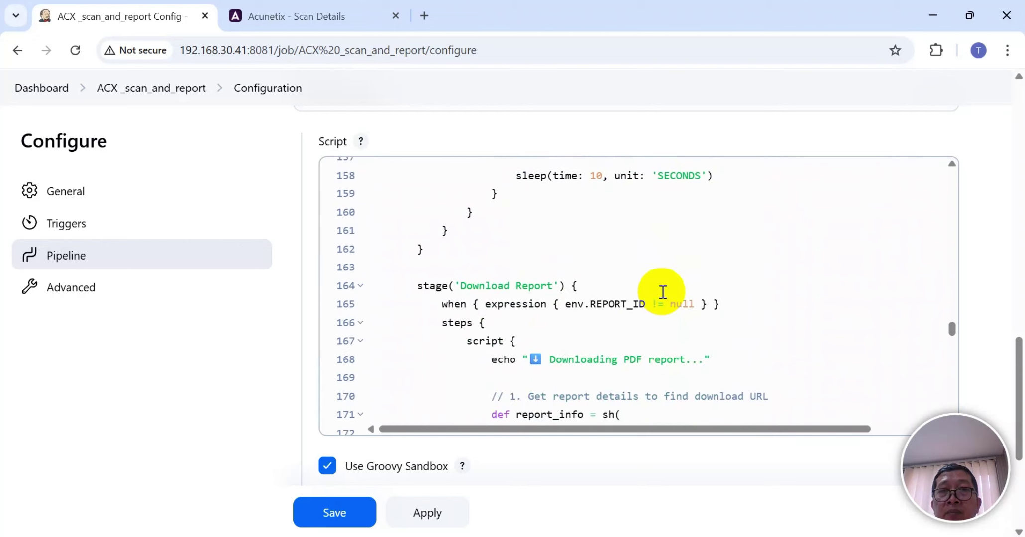
scroll(663, 292, "down", 2)
scroll(659, 290, "up", 3)
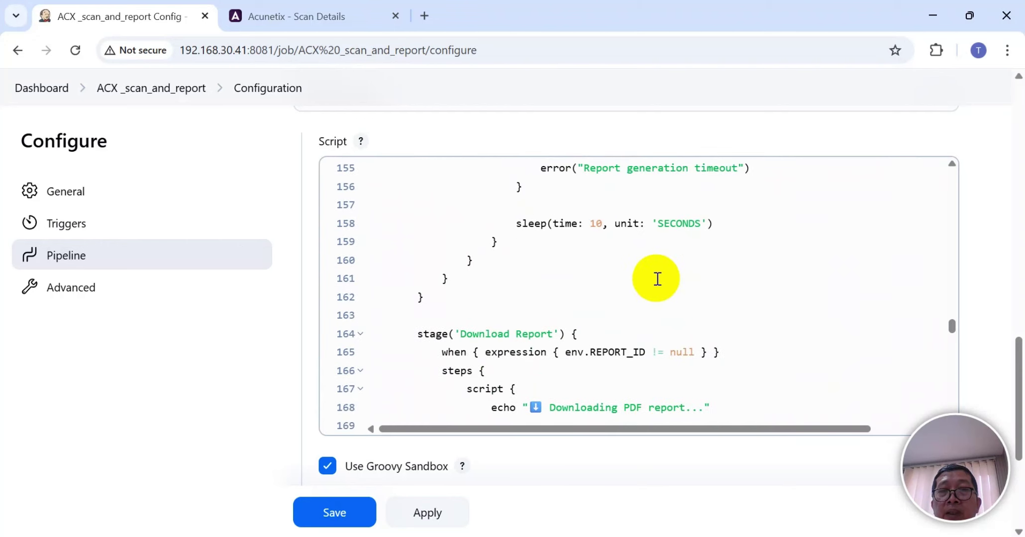
scroll(657, 279, "down", 4)
scroll(582, 251, "up", 1)
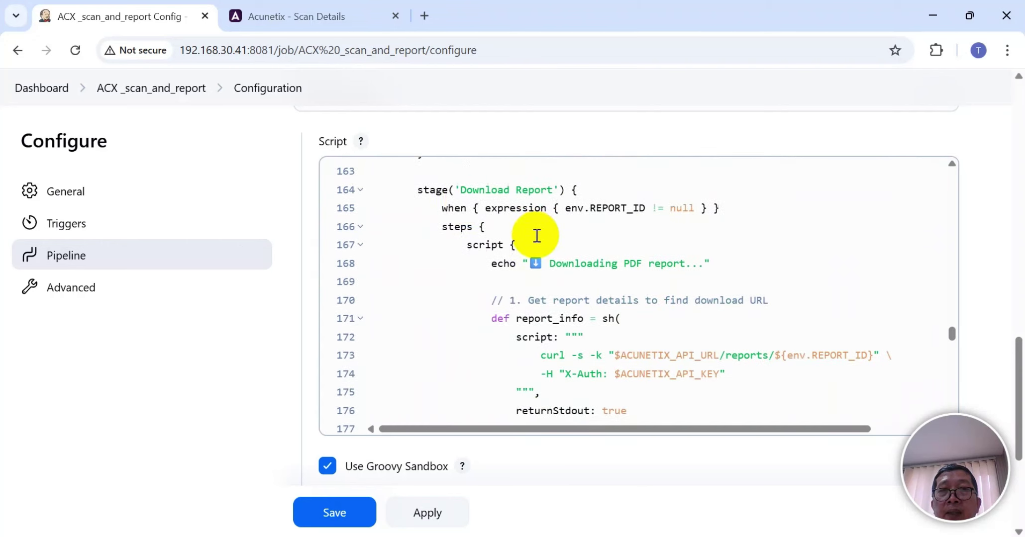
scroll(468, 195, "up", 1)
scroll(569, 204, "down", 2)
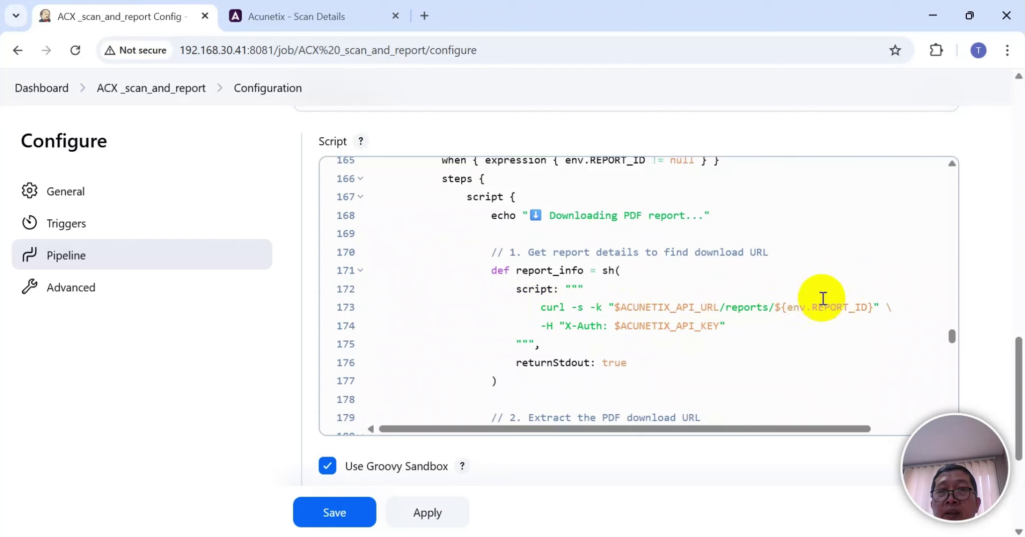
scroll(818, 306, "down", 2)
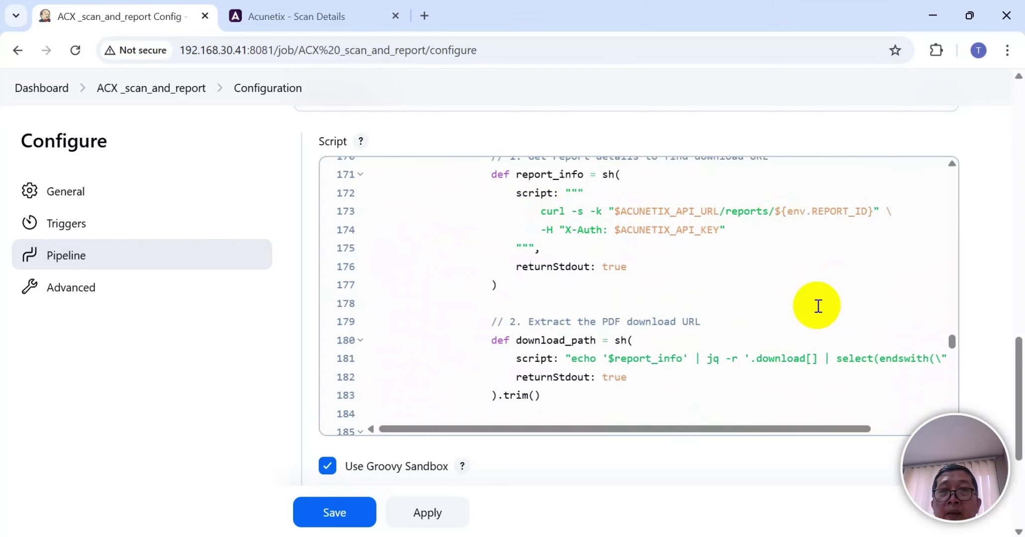
scroll(818, 305, "down", 1)
scroll(817, 305, "down", 1)
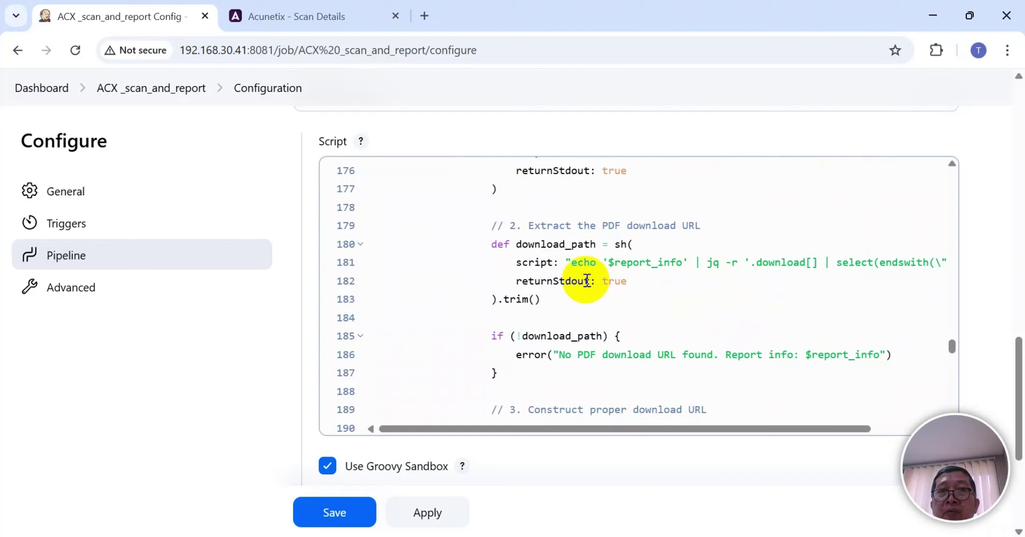
scroll(643, 312, "down", 1)
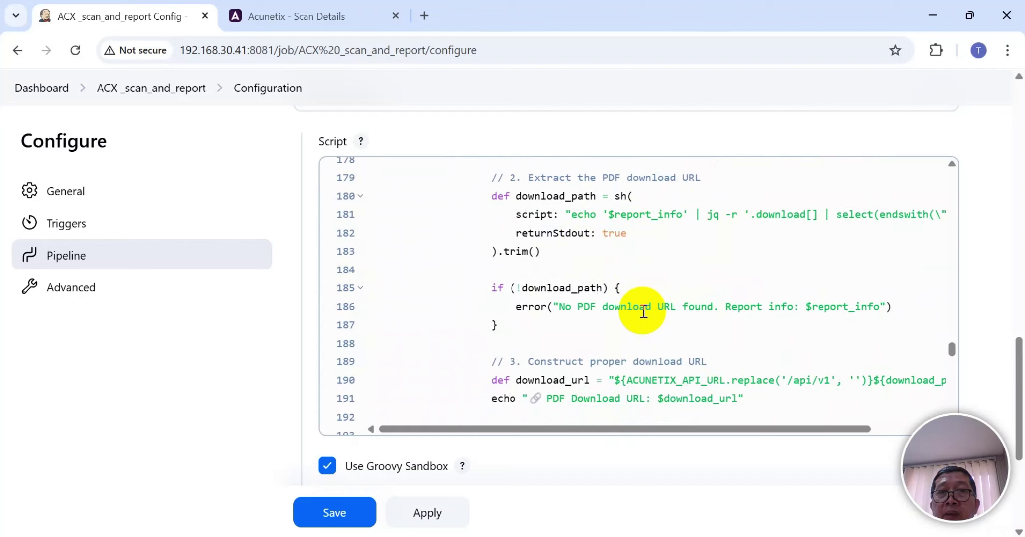
- Examine the rest of the Download Report stage, from constructing the download URL to downloading and verifying the PDF file
scroll(643, 312, "down", 2)
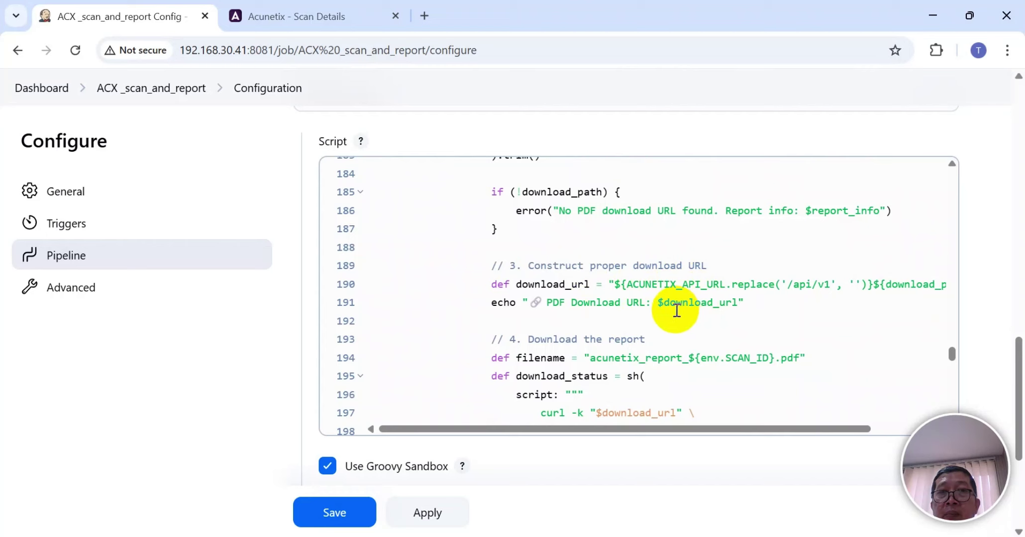
scroll(676, 310, "down", 1)
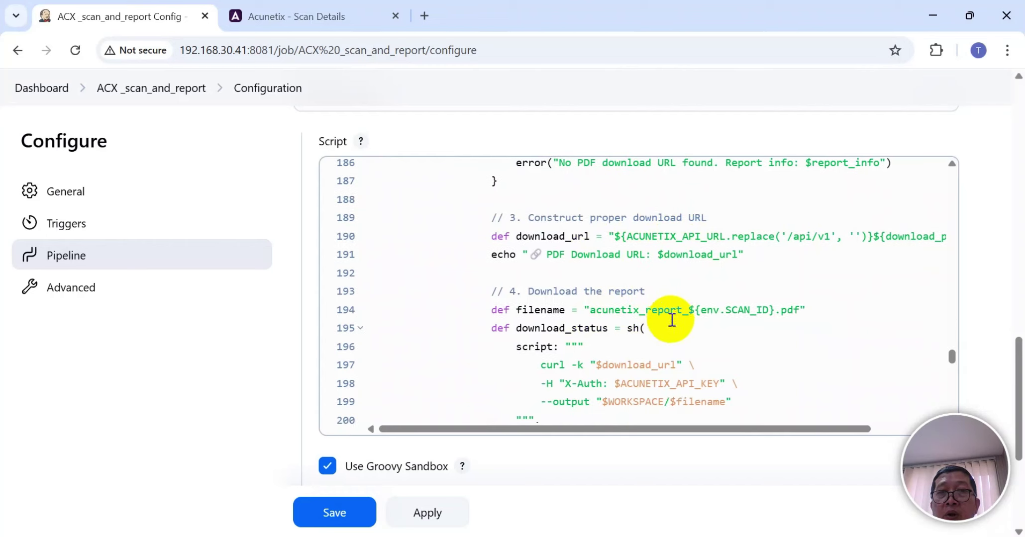
scroll(673, 326, "down", 1)
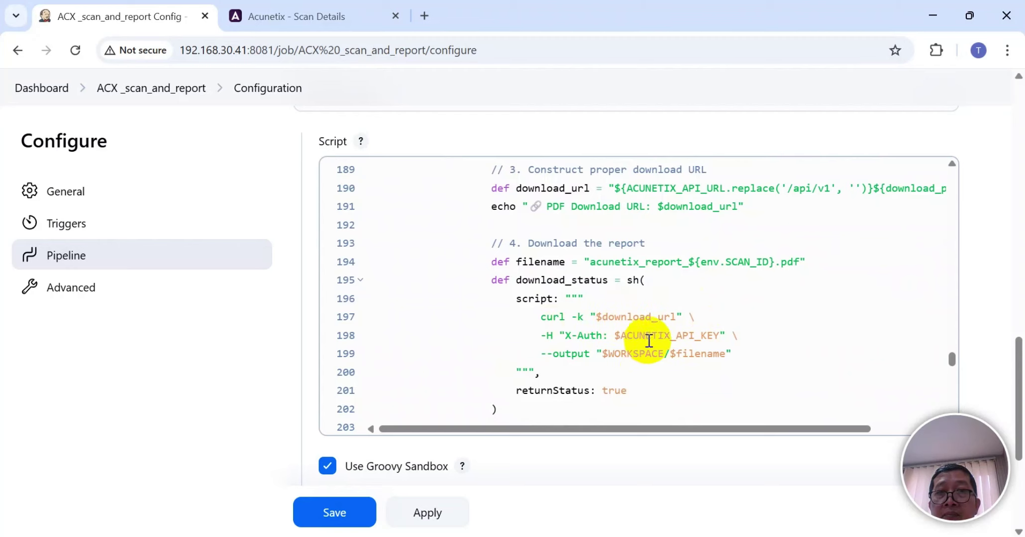
scroll(674, 343, "down", 3)
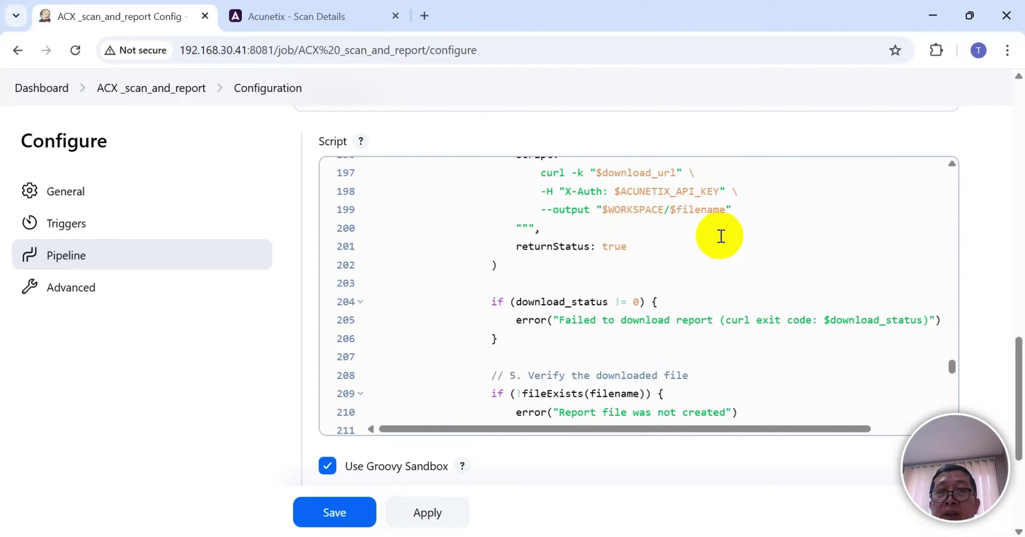
scroll(720, 279, "down", 1)
scroll(719, 279, "down", 1)
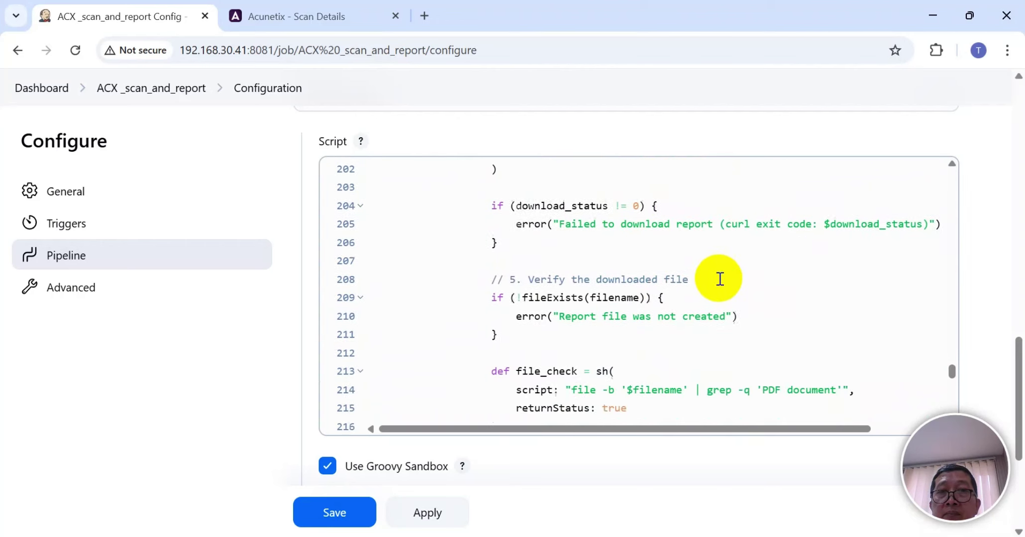
scroll(719, 279, "down", 1)
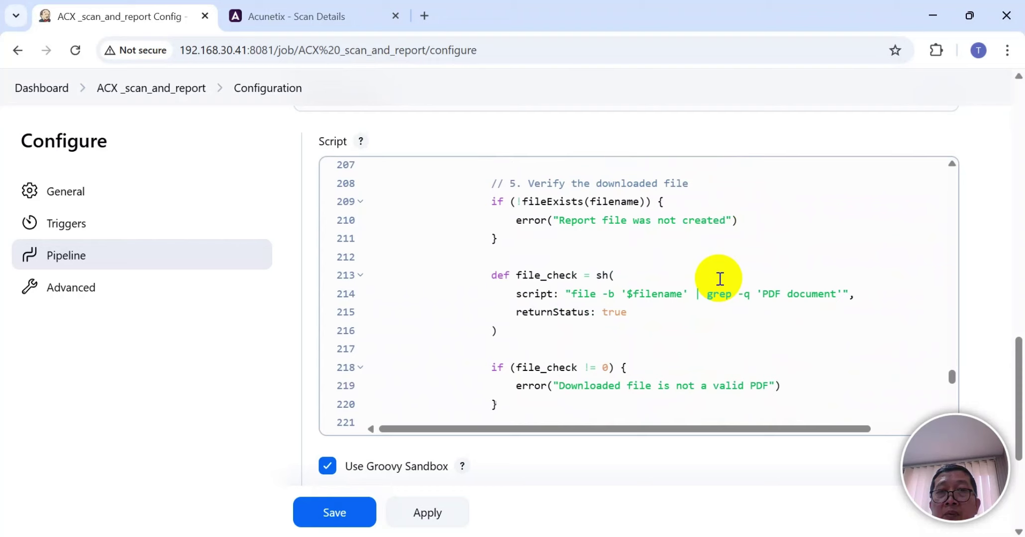
scroll(719, 278, "down", 1)
scroll(719, 279, "down", 1)
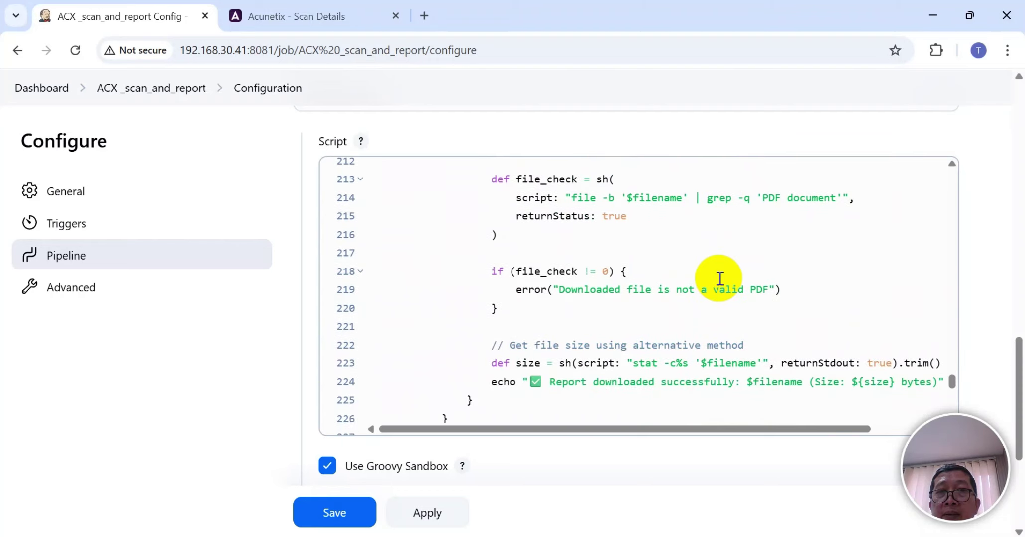
- Examine the script's post section, including the report archiving under always and the failure block
scroll(719, 278, "down", 2)
scroll(719, 279, "down", 1)
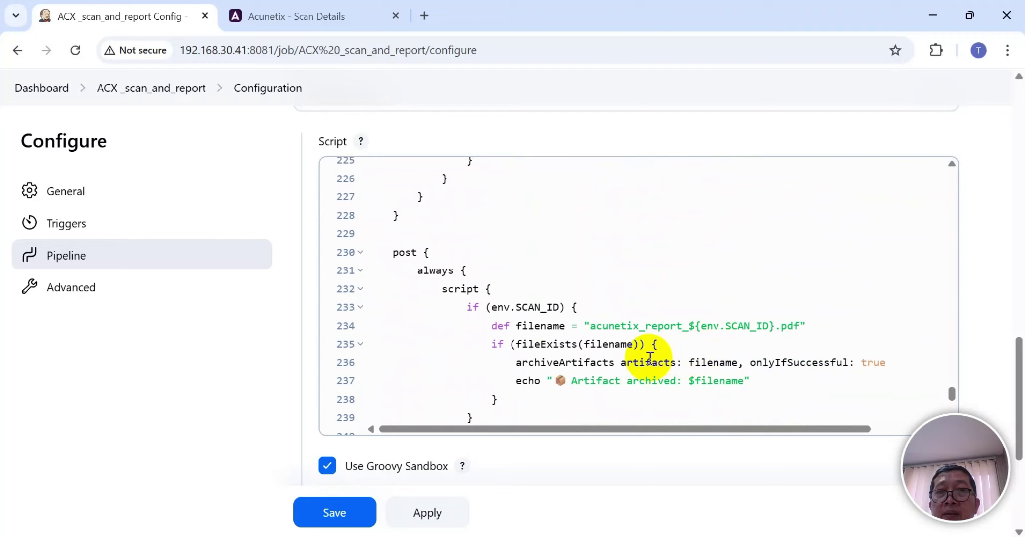
scroll(649, 357, "down", 1)
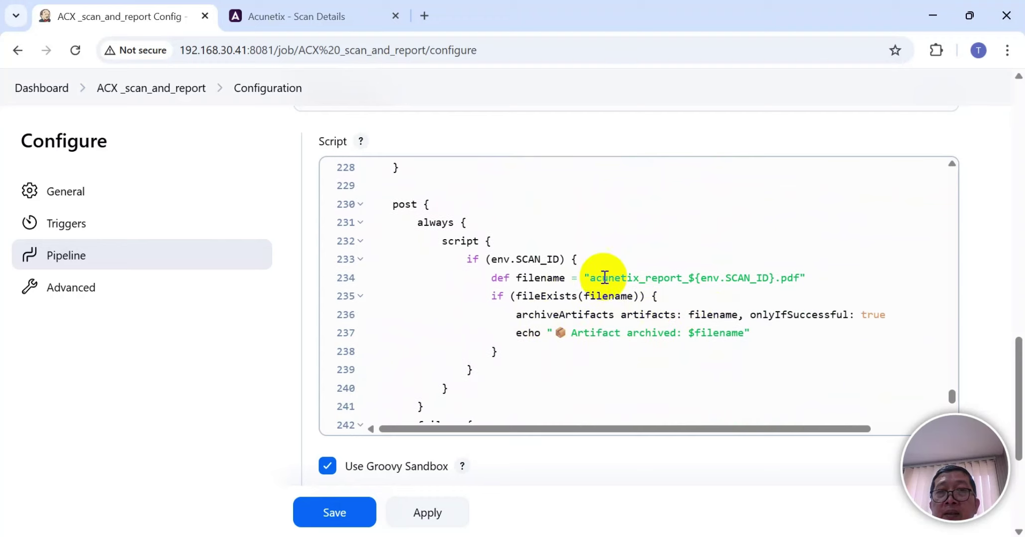
scroll(655, 334, "down", 4)
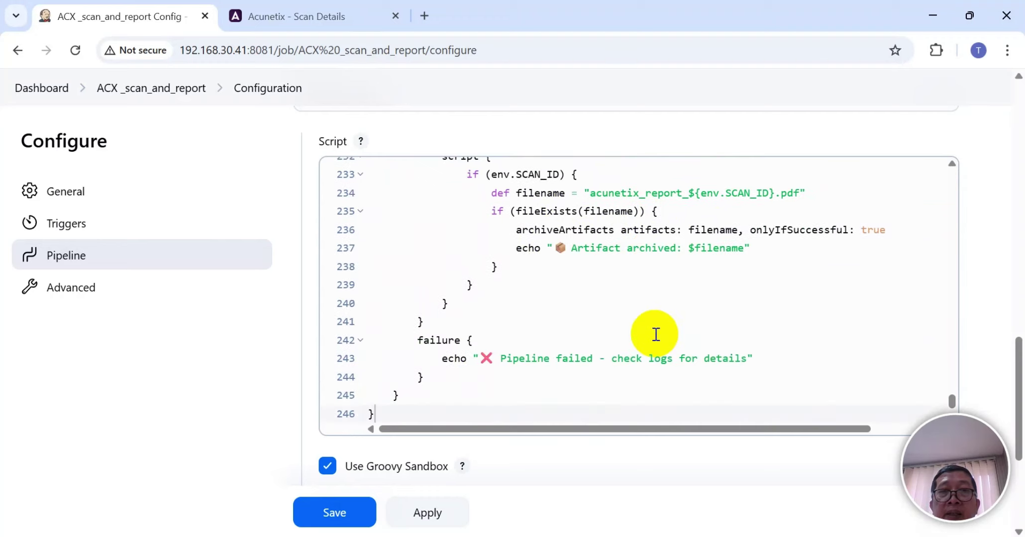
left_click(682, 249)
scroll(689, 264, "up", 1)
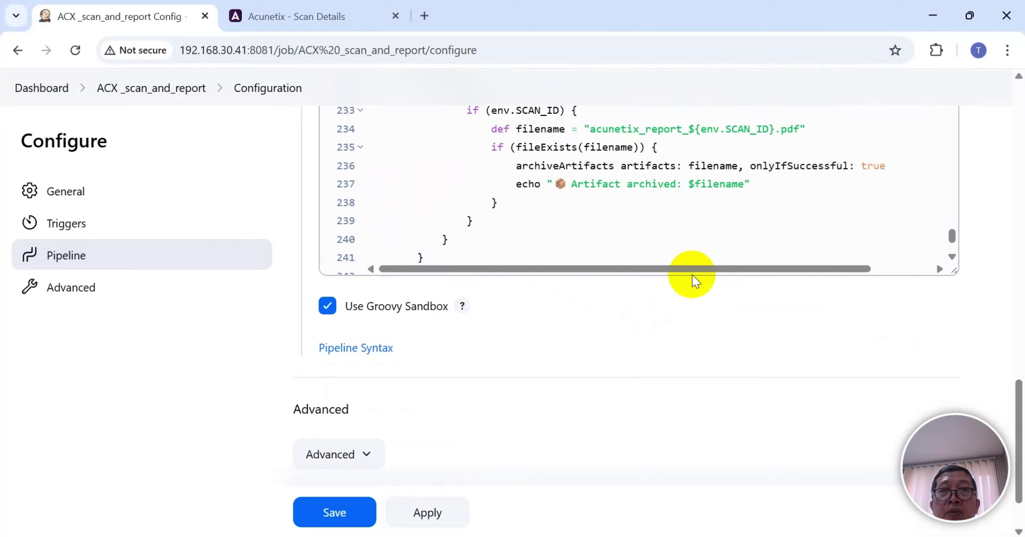
scroll(1002, 297, "up", 4)
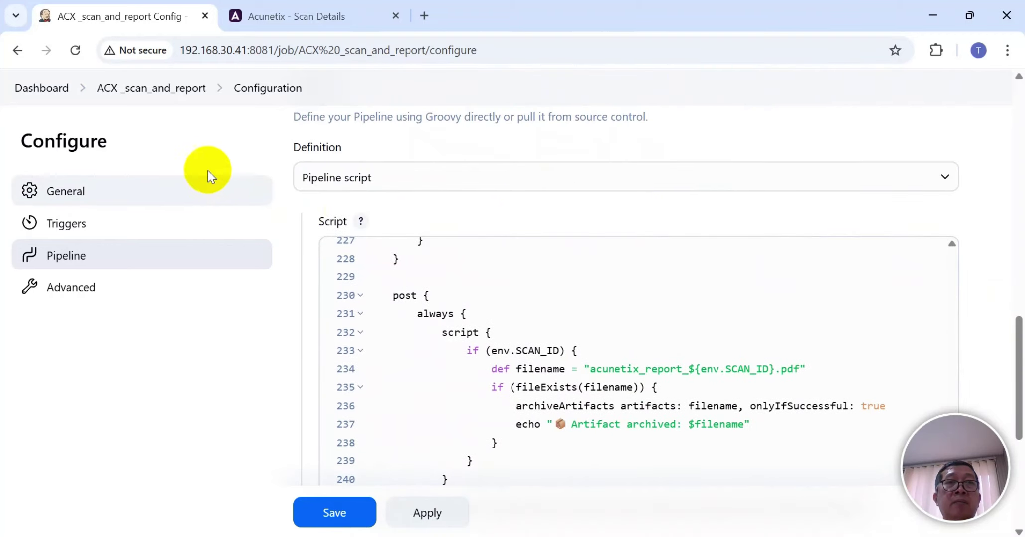
- Open the console output of build #48 of the ACX _scan_and_report job
left_click(165, 91)
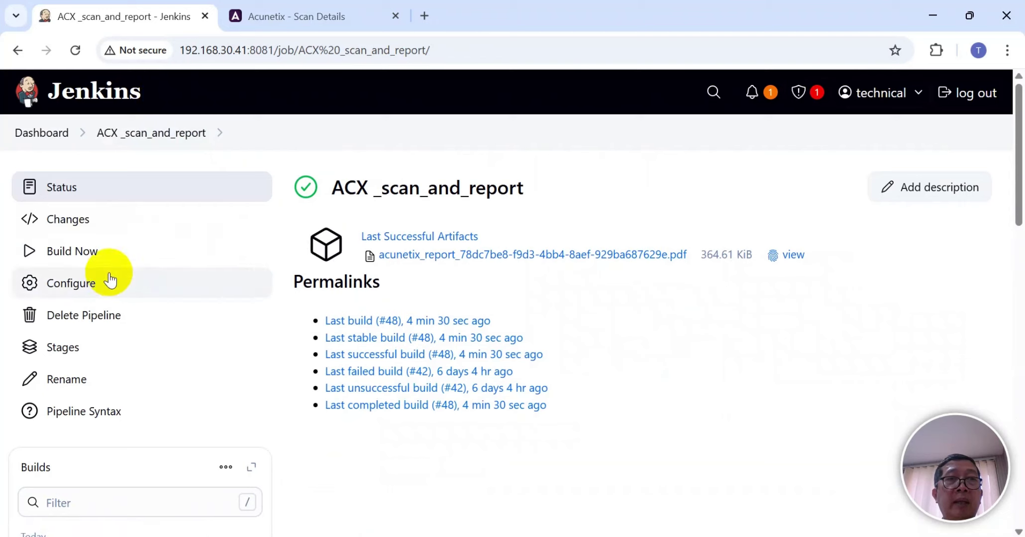
scroll(270, 286, "down", 5)
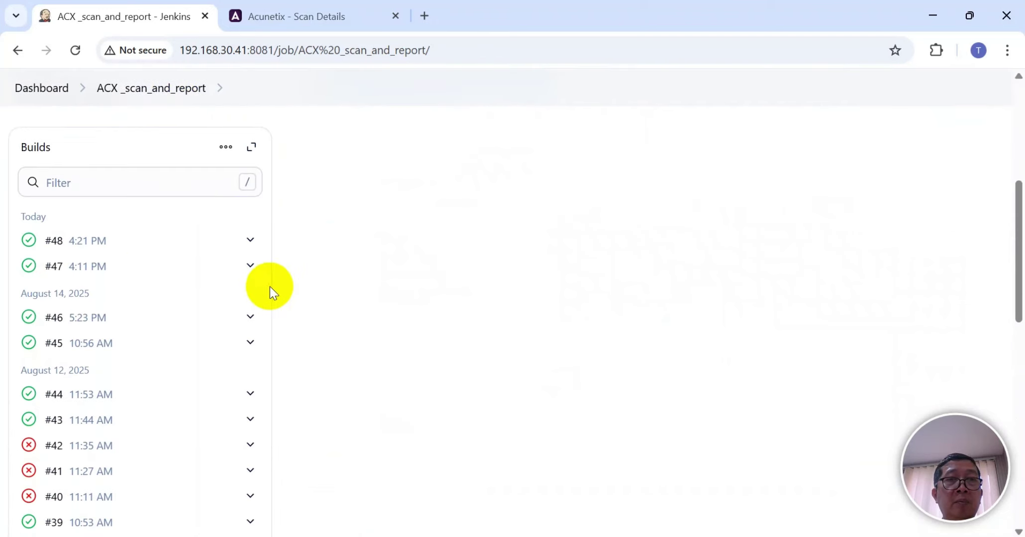
left_click(77, 240)
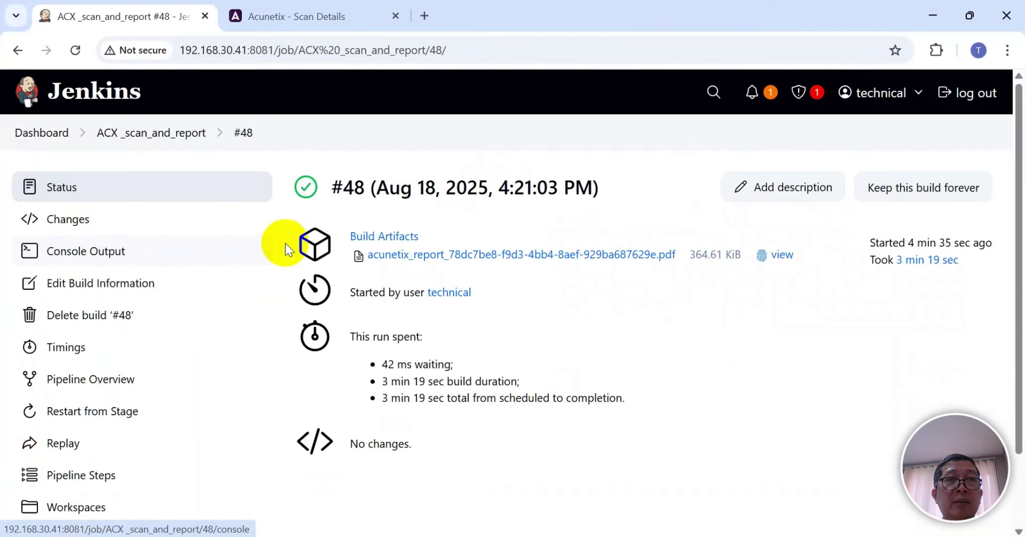
left_click(101, 254)
- Examine the console log of the API connection test, the scan start and the scan status polling through scan completion
scroll(299, 292, "down", 10)
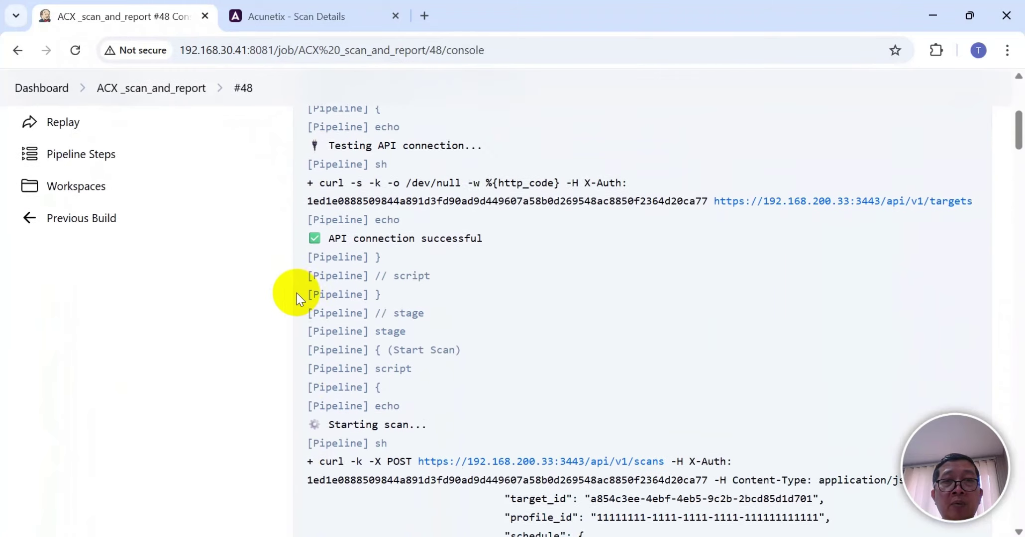
scroll(296, 292, "down", 10)
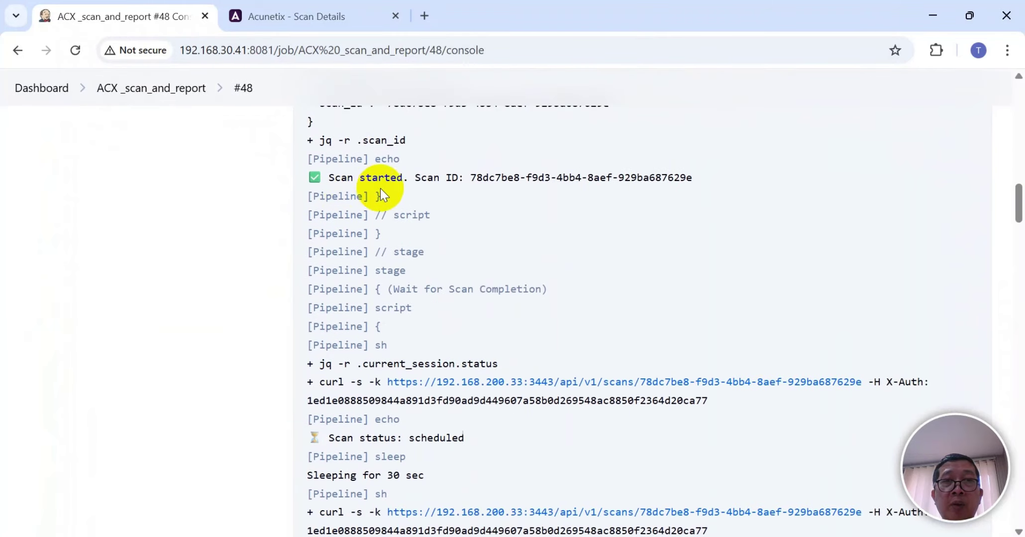
scroll(340, 317, "down", 10)
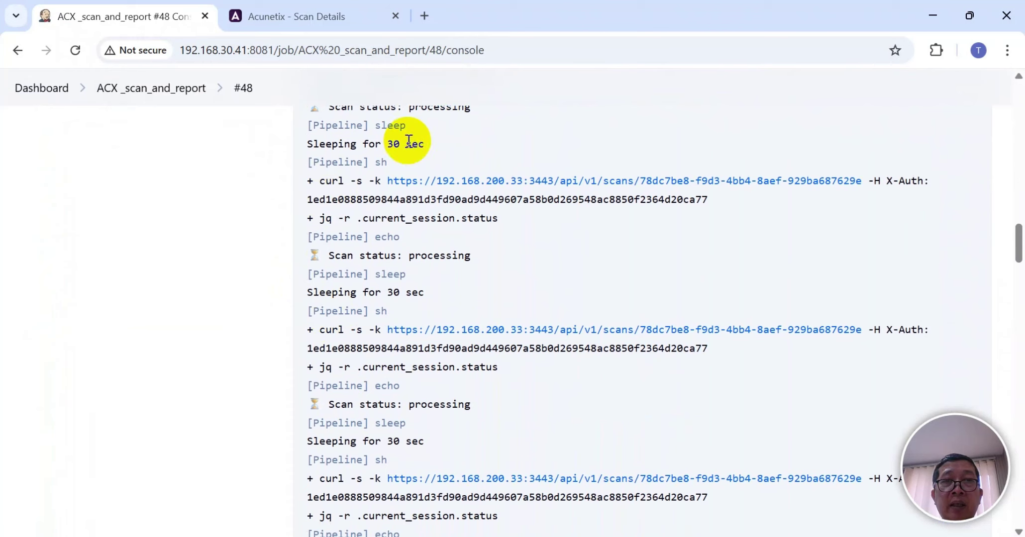
scroll(314, 267, "down", 5)
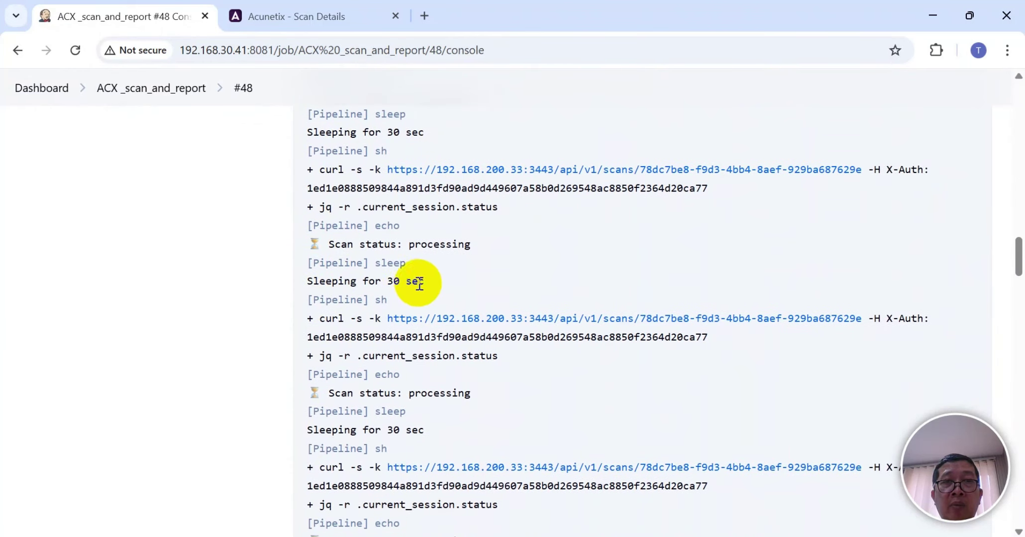
scroll(408, 293, "down", 4)
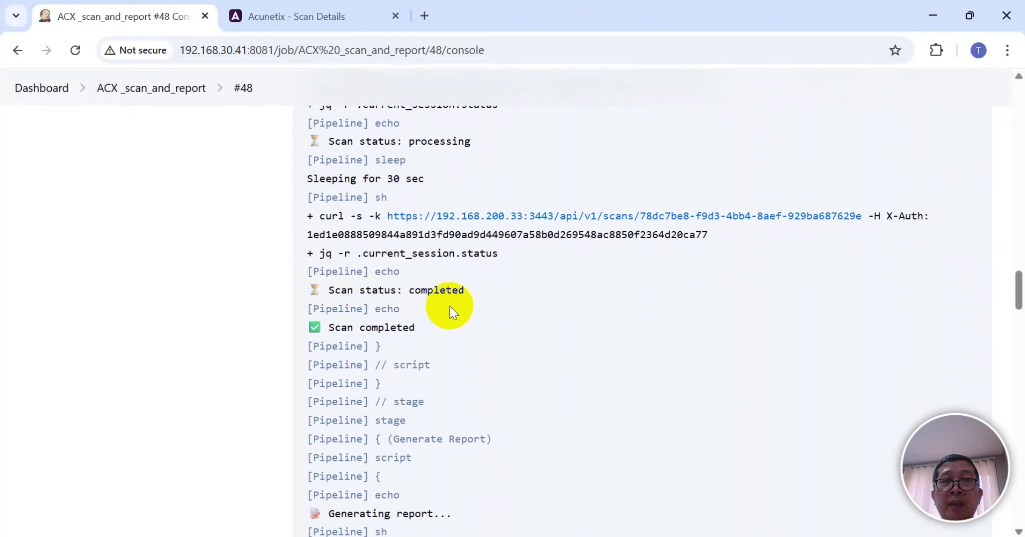
- Examine the Generate Report part of the console log, from the report request to the report status polling
scroll(444, 334, "down", 3)
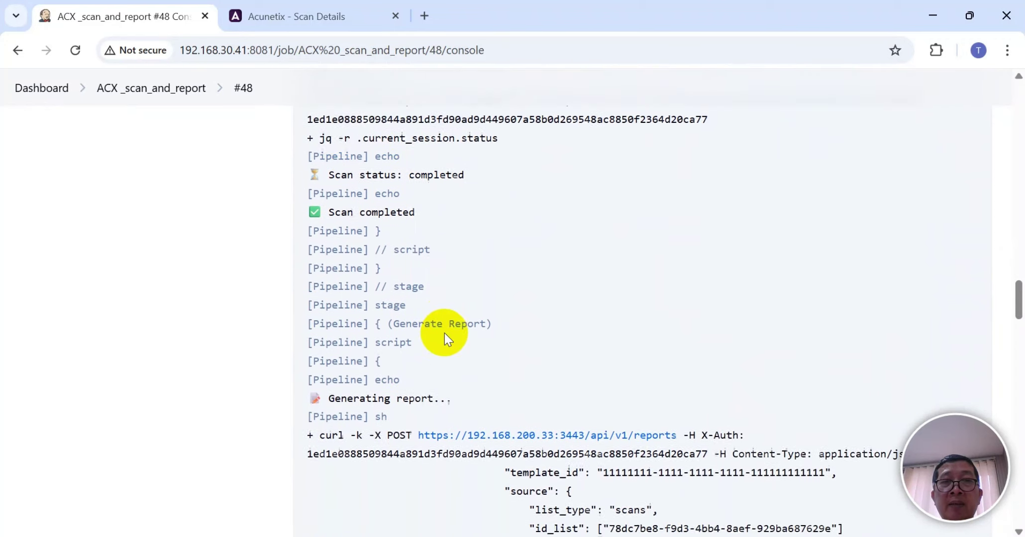
scroll(445, 334, "down", 3)
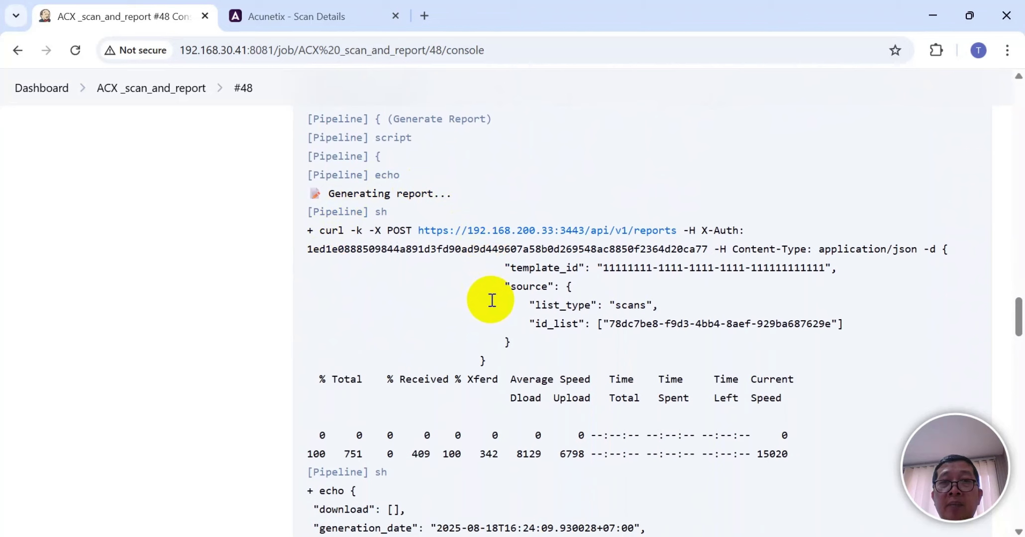
scroll(492, 299, "down", 2)
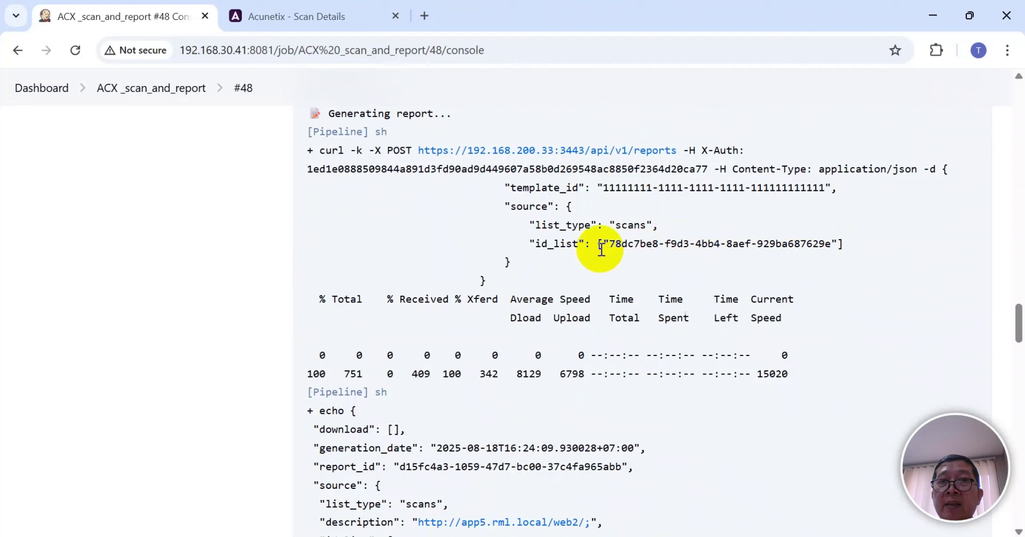
scroll(510, 277, "down", 5)
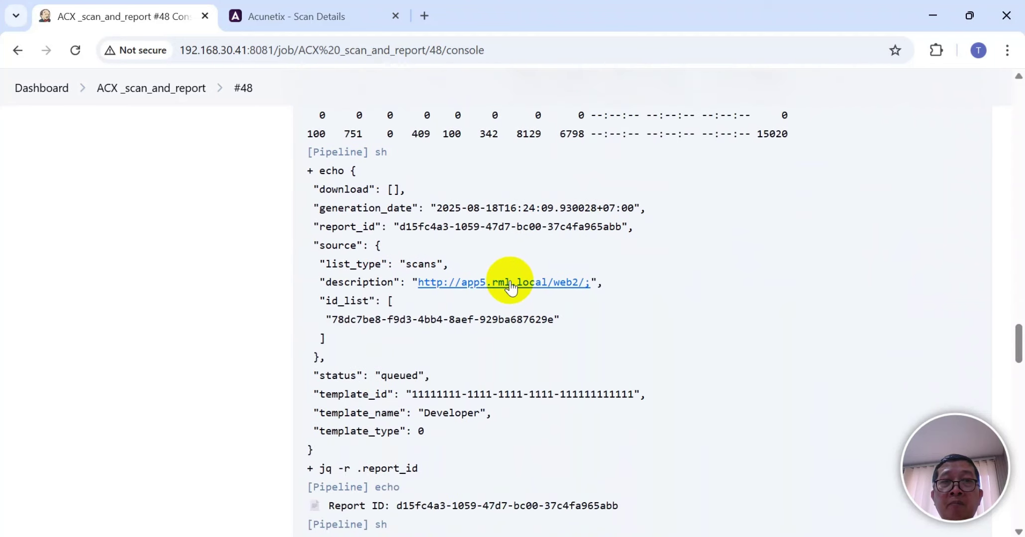
scroll(348, 278, "down", 3)
scroll(347, 274, "down", 5)
scroll(477, 209, "down", 3)
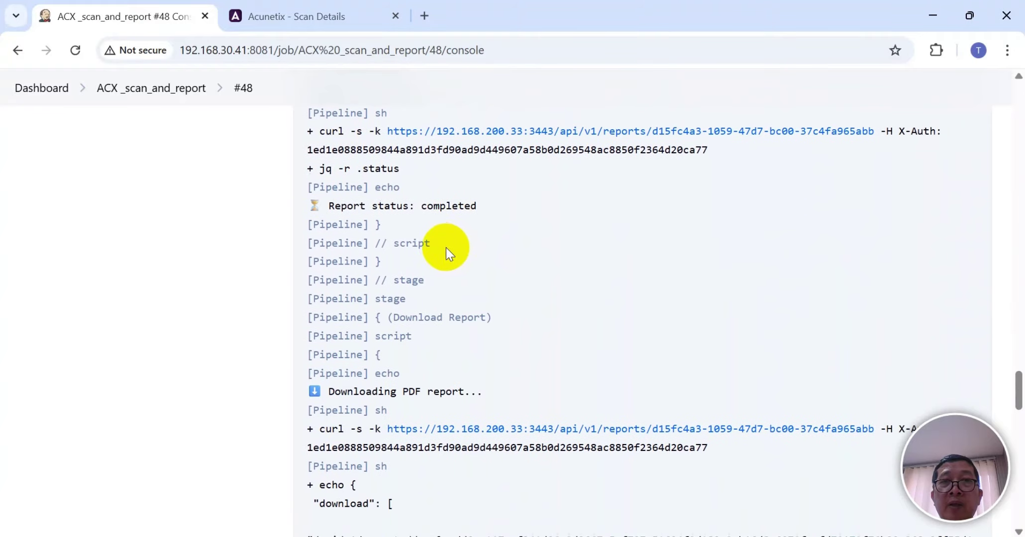
scroll(451, 255, "up", 1)
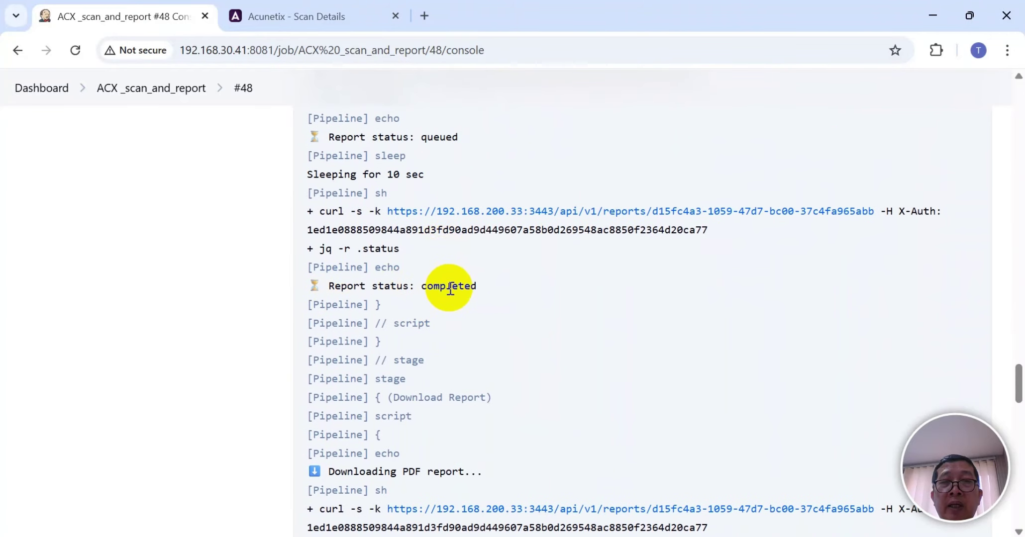
- Examine the console log of the PDF download, file verification and artifact archiving through the end of the pipeline
scroll(469, 286, "down", 3)
scroll(481, 294, "down", 2)
scroll(438, 298, "down", 2)
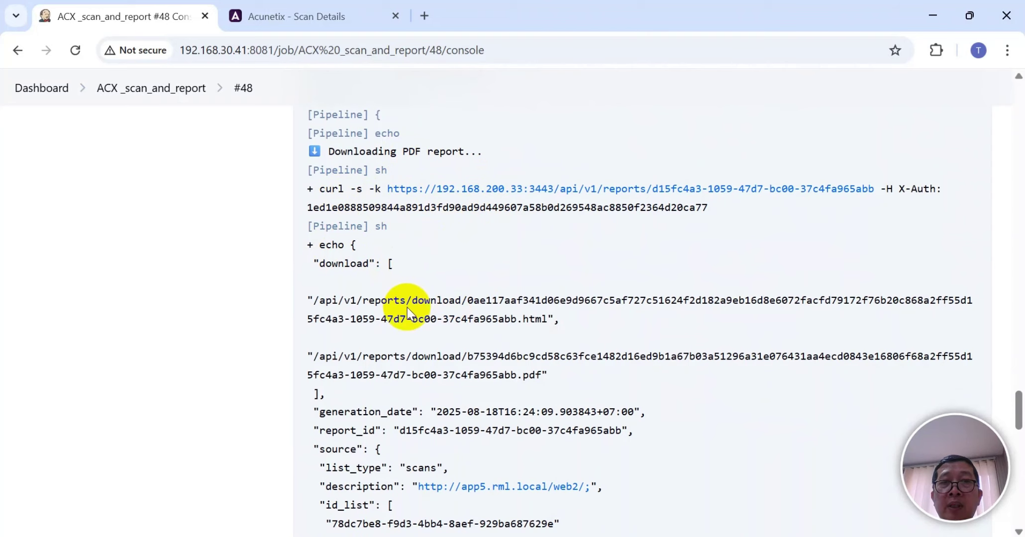
scroll(407, 307, "down", 5)
scroll(407, 308, "down", 5)
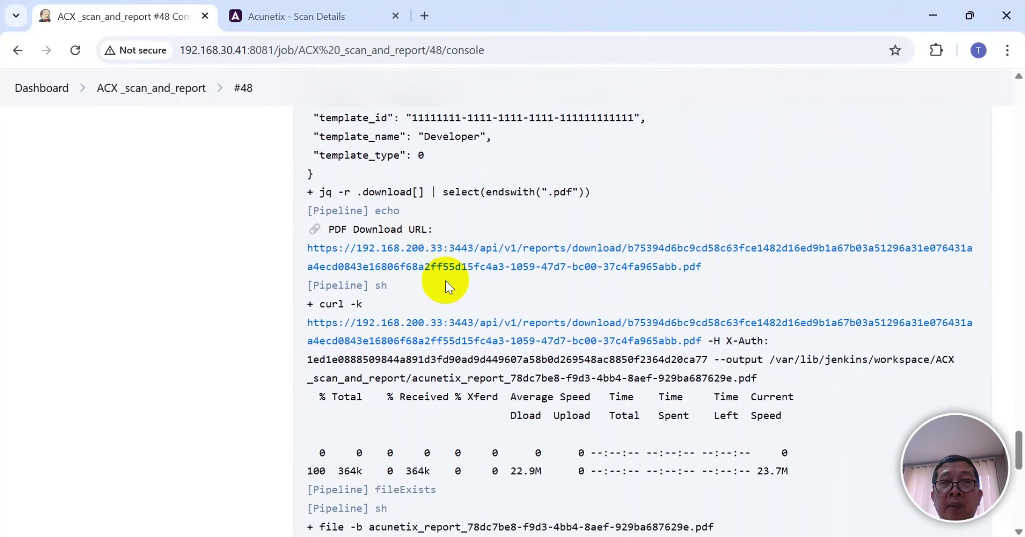
scroll(444, 290, "down", 3)
scroll(444, 291, "down", 3)
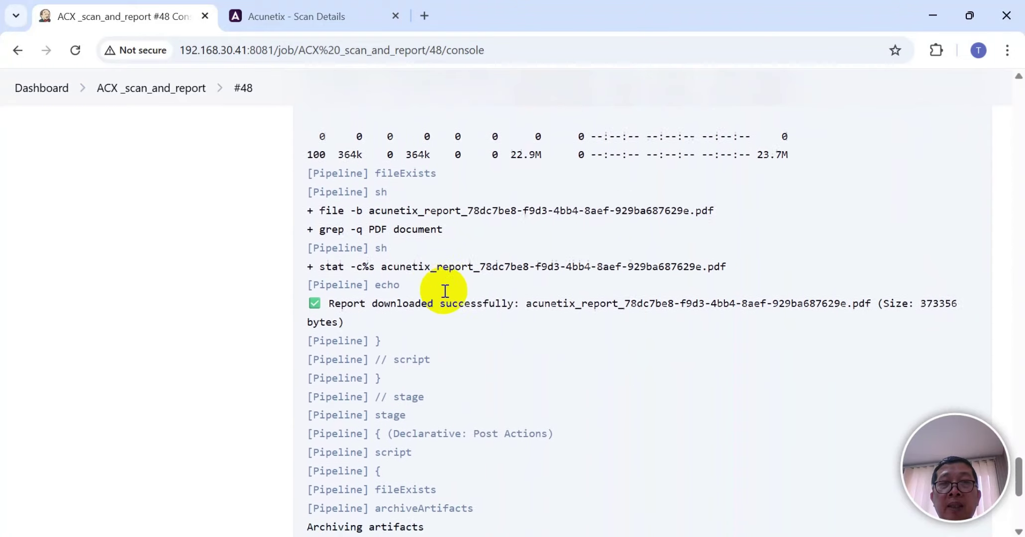
scroll(428, 289, "up", 2)
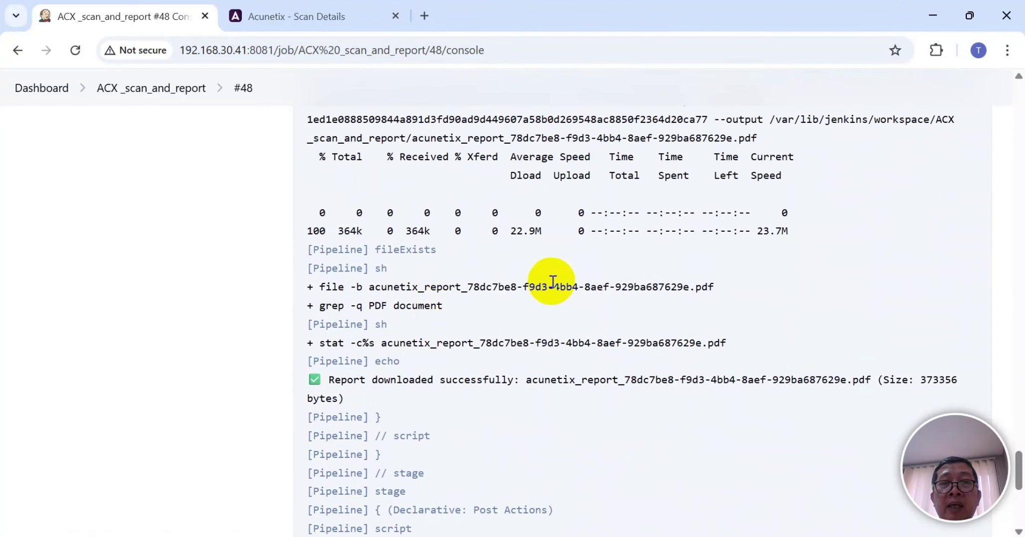
scroll(551, 283, "down", 5)
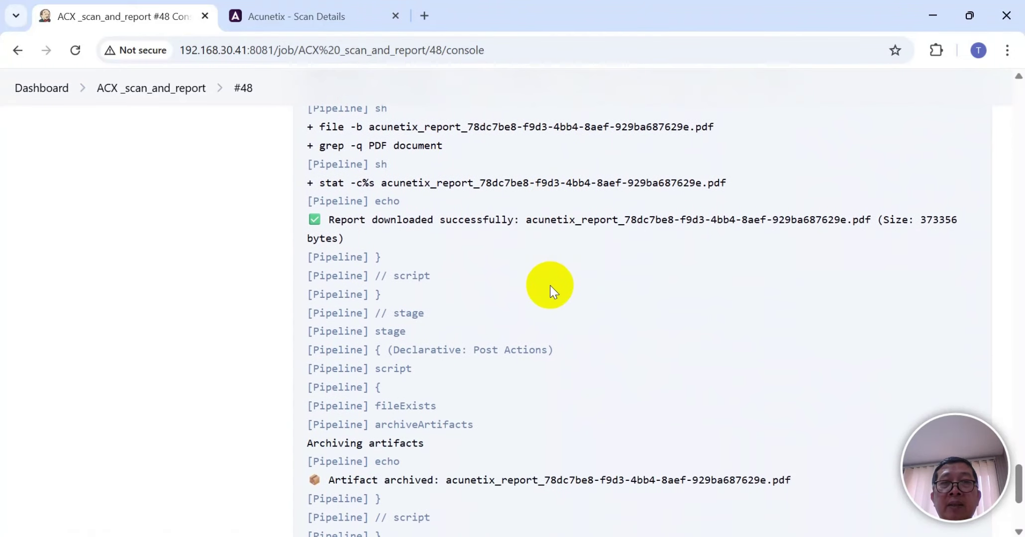
scroll(548, 288, "down", 3)
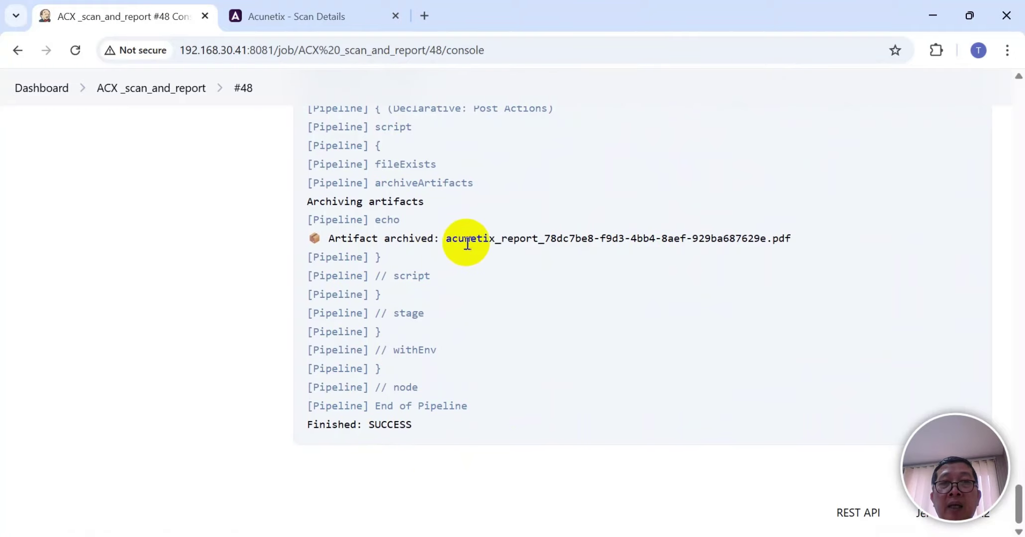
scroll(466, 401, "up", 6)
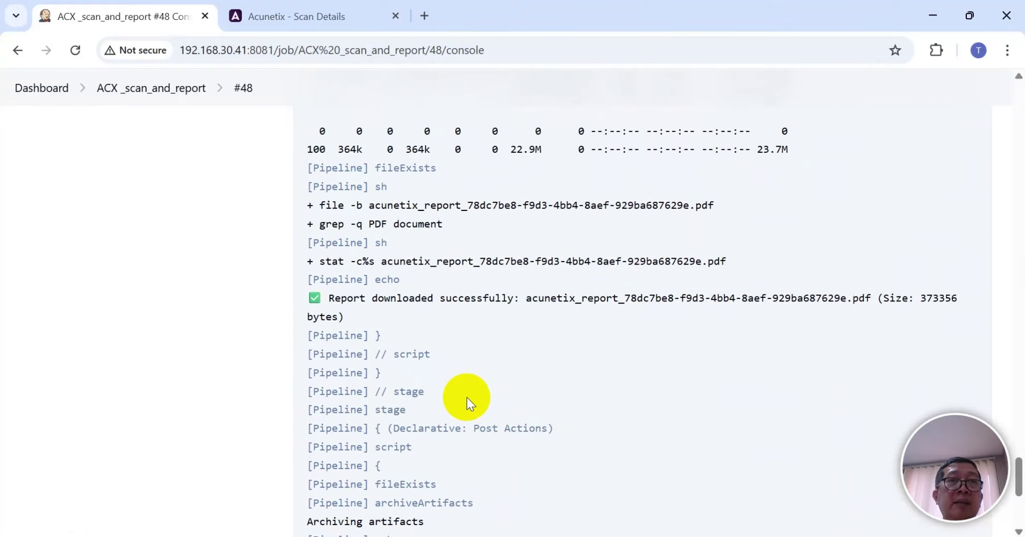
scroll(467, 397, "up", 6)
left_click(277, 20)
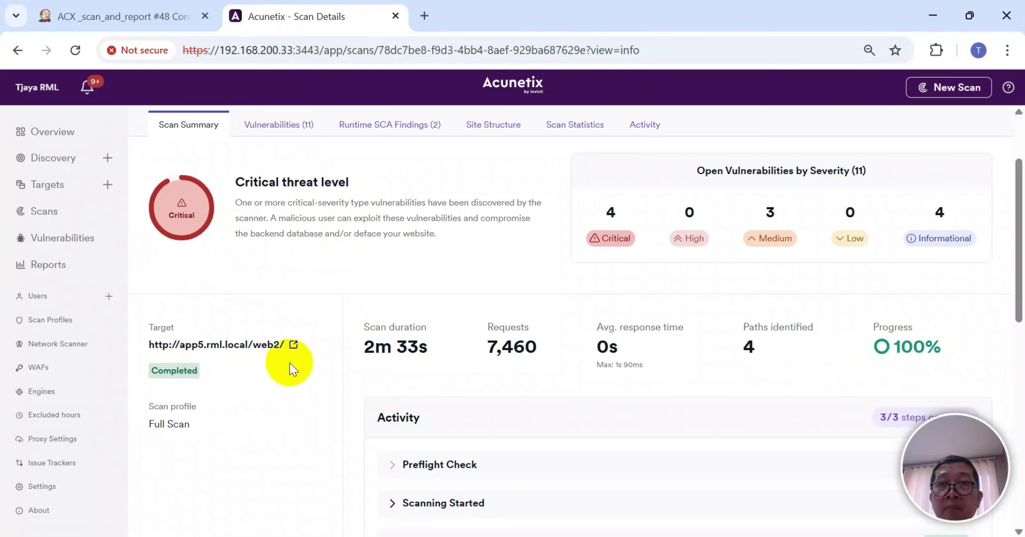
scroll(290, 376, "up", 2)
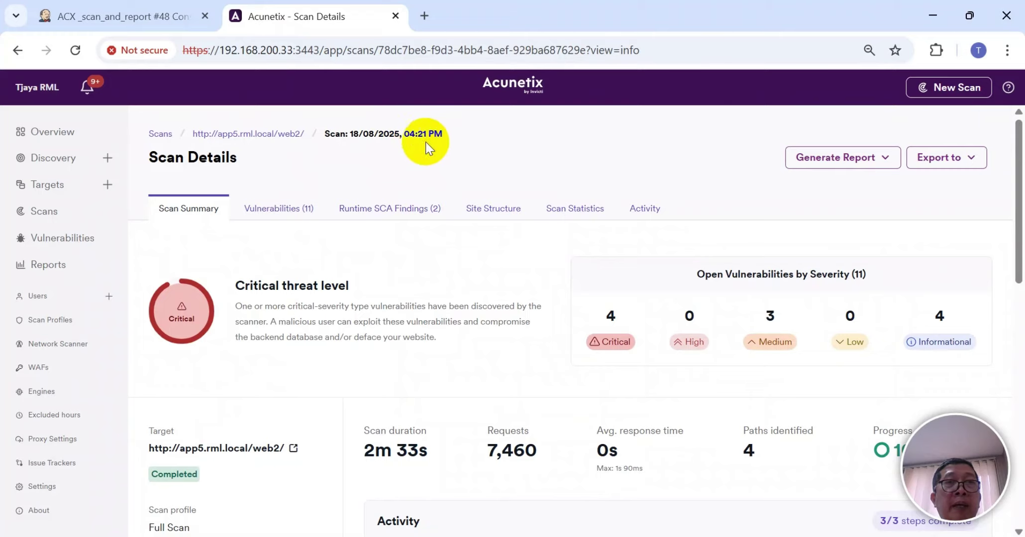
- Open the status page of Jenkins build #48 and compare its date and time with the scan date in Acunetix
left_click(125, 13)
scroll(319, 219, "up", 20)
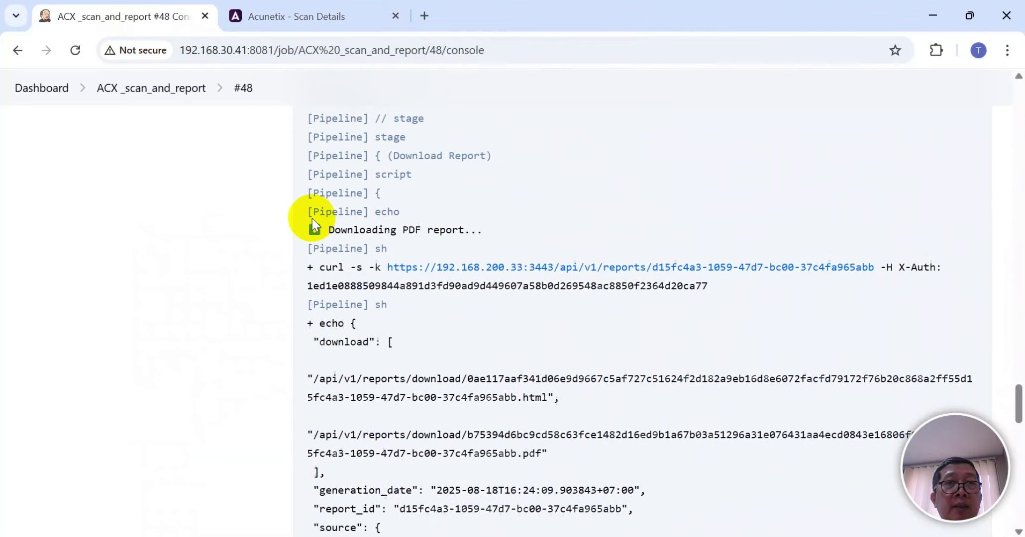
left_click_drag(1017, 304, 1017, 75)
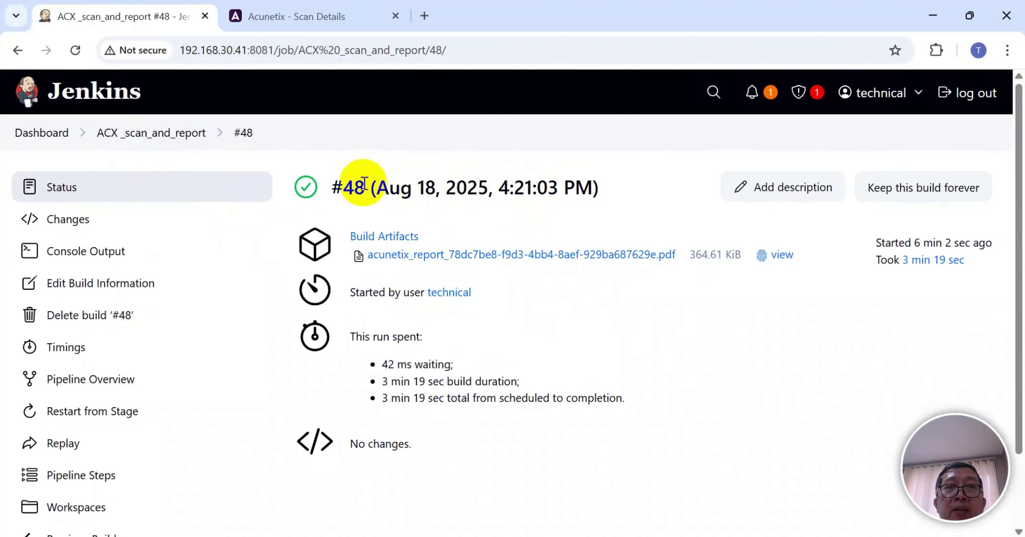
left_click(297, 15)
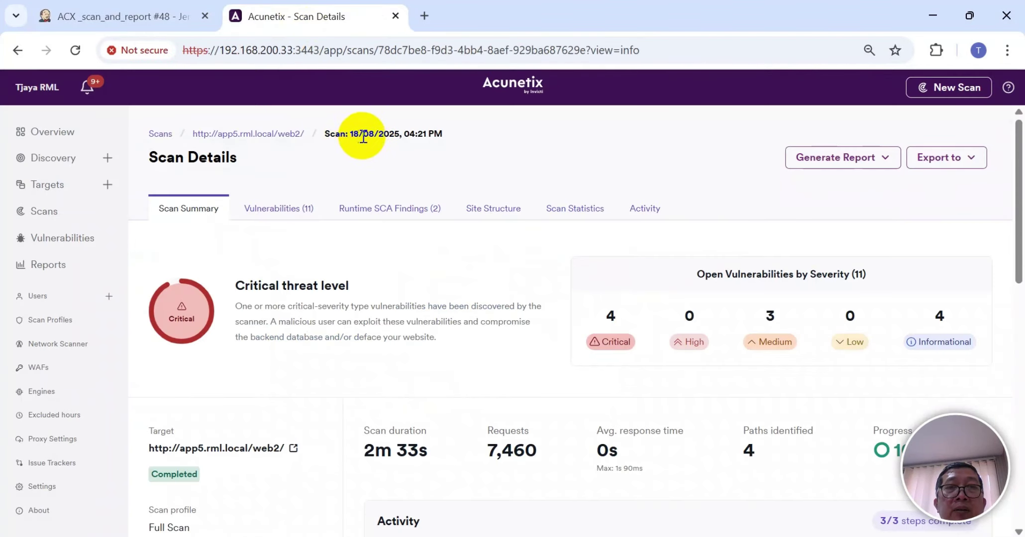
left_click_drag(364, 130, 407, 130)
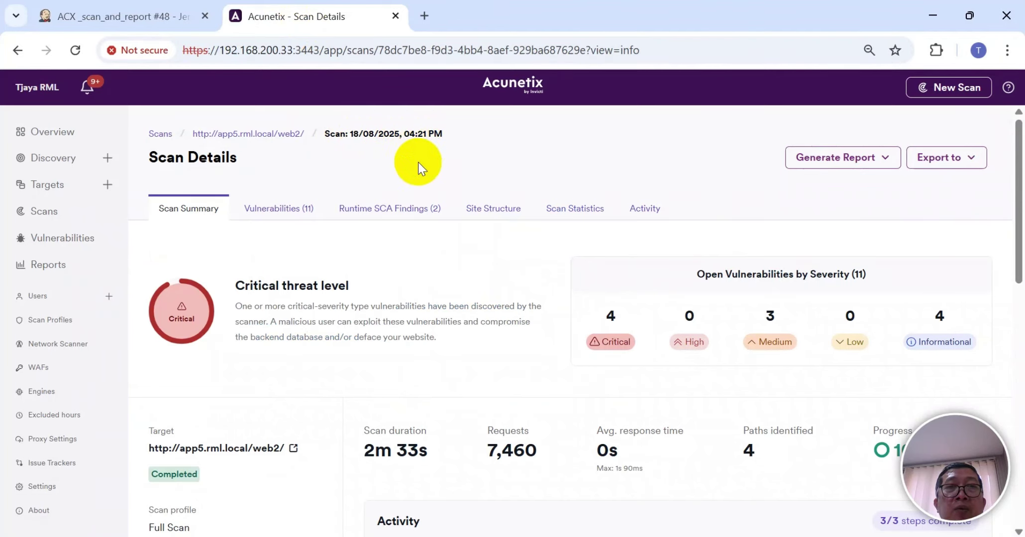
- Switch to Jenkins, open the archived Acunetix PDF report of build #48 and view its cover and Scan details section
left_click(131, 16)
left_click_drag(480, 188, 506, 194)
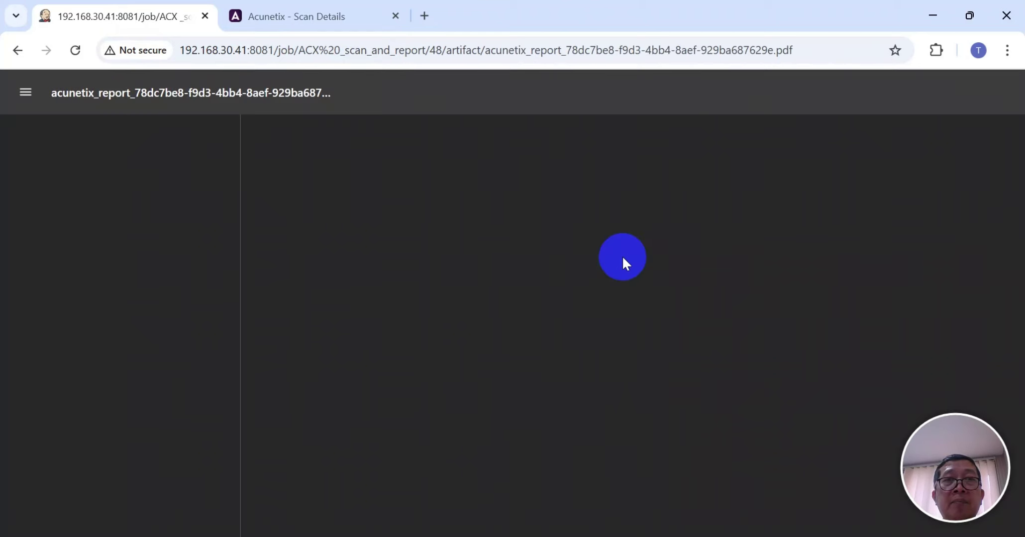
scroll(561, 277, "down", 3)
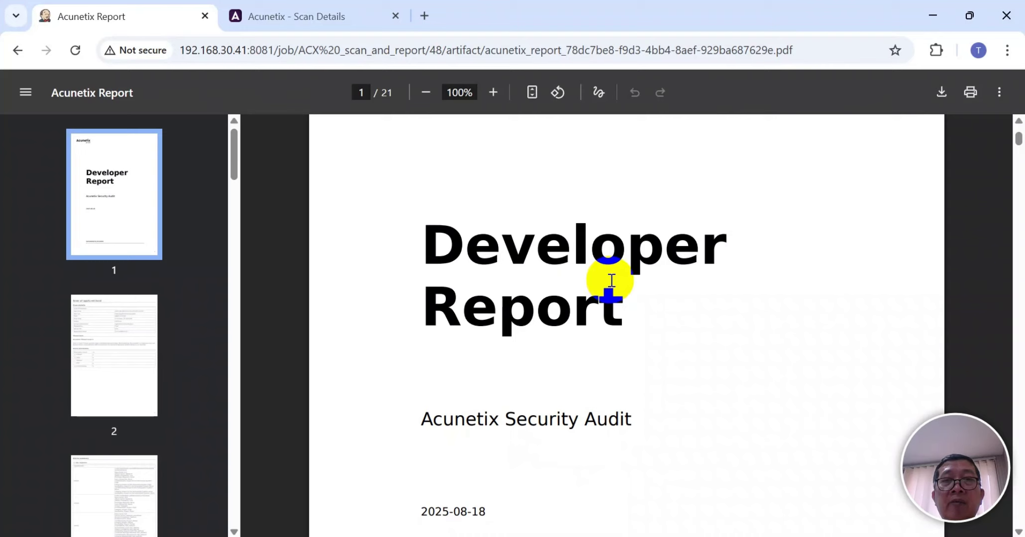
scroll(617, 293, "down", 3)
scroll(617, 292, "down", 3)
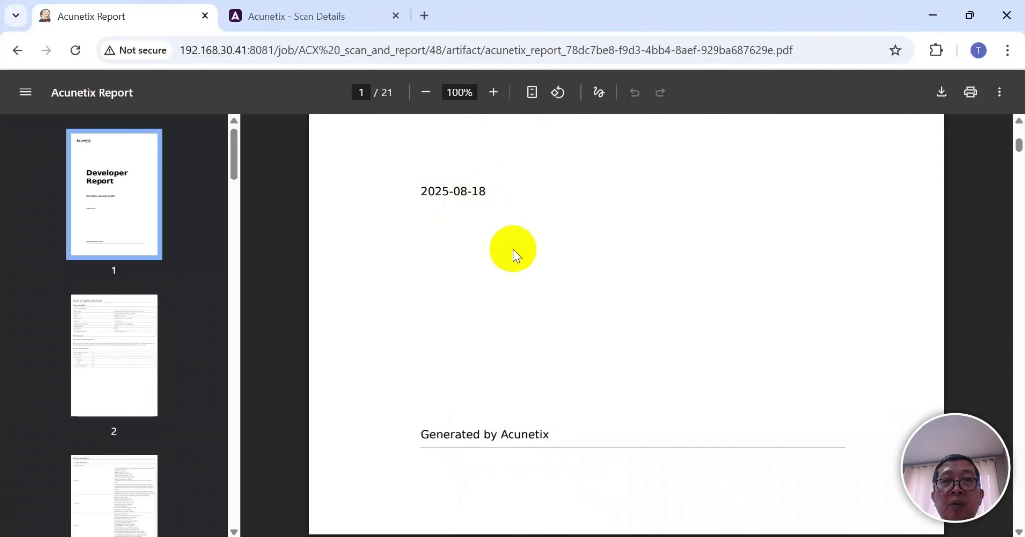
scroll(533, 292, "down", 6)
scroll(469, 294, "down", 2)
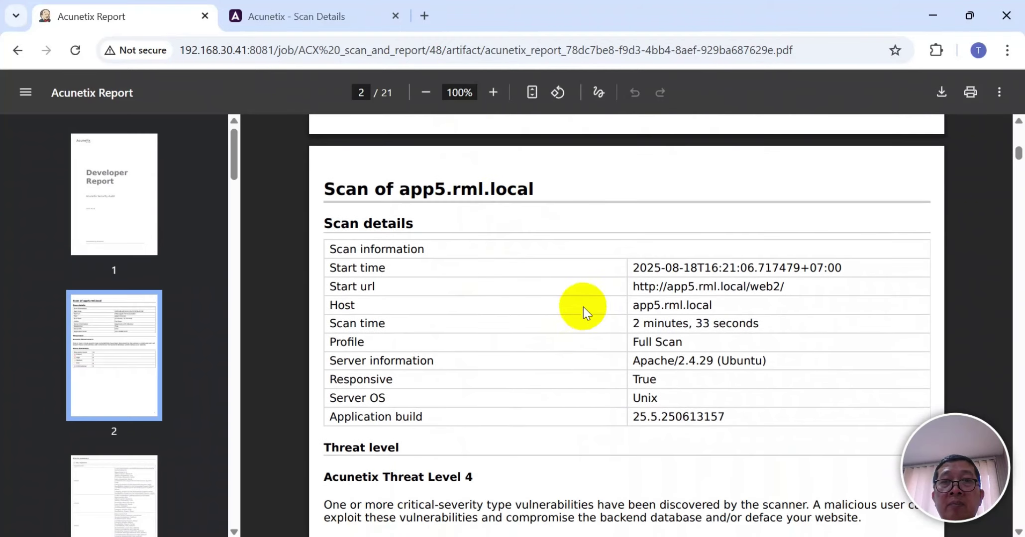
- Compare the scan date on the Acunetix Scan Details page with the start time in the PDF report
left_click(339, 17)
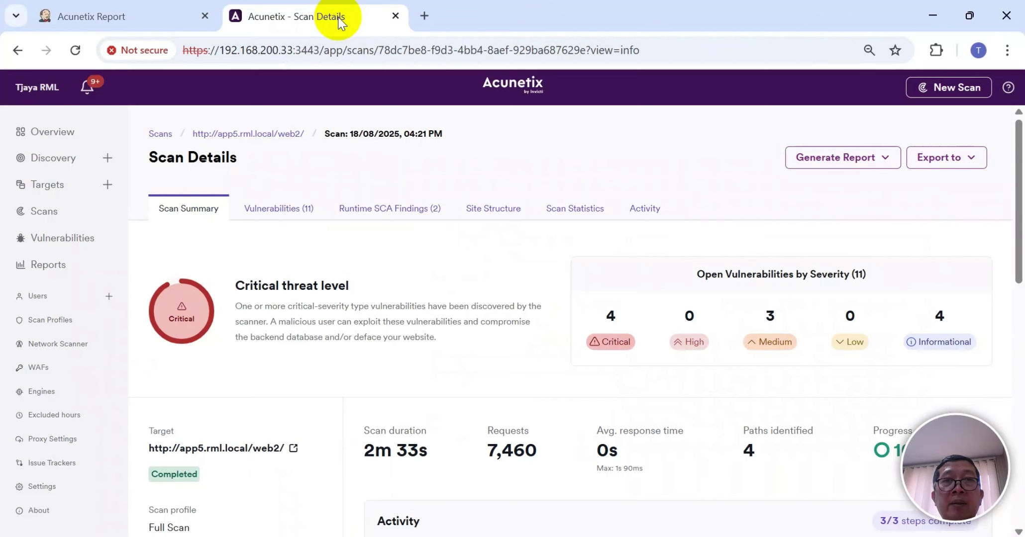
double_click(381, 144)
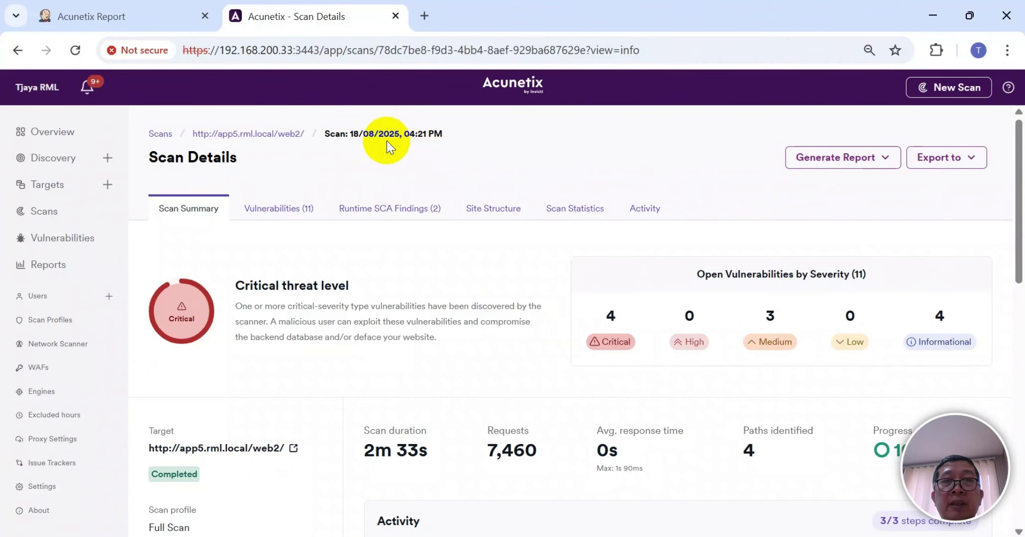
left_click(485, 157)
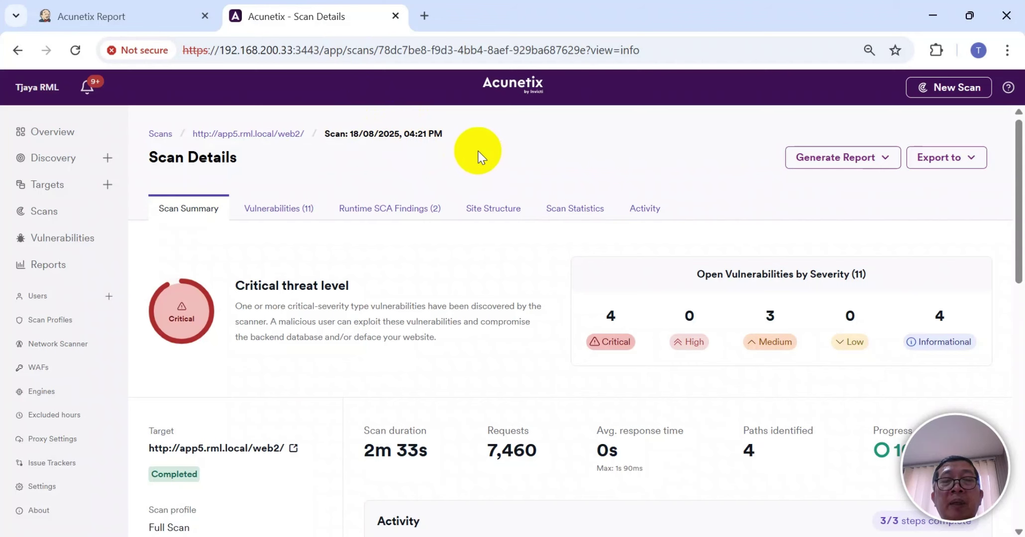
left_click(145, 24)
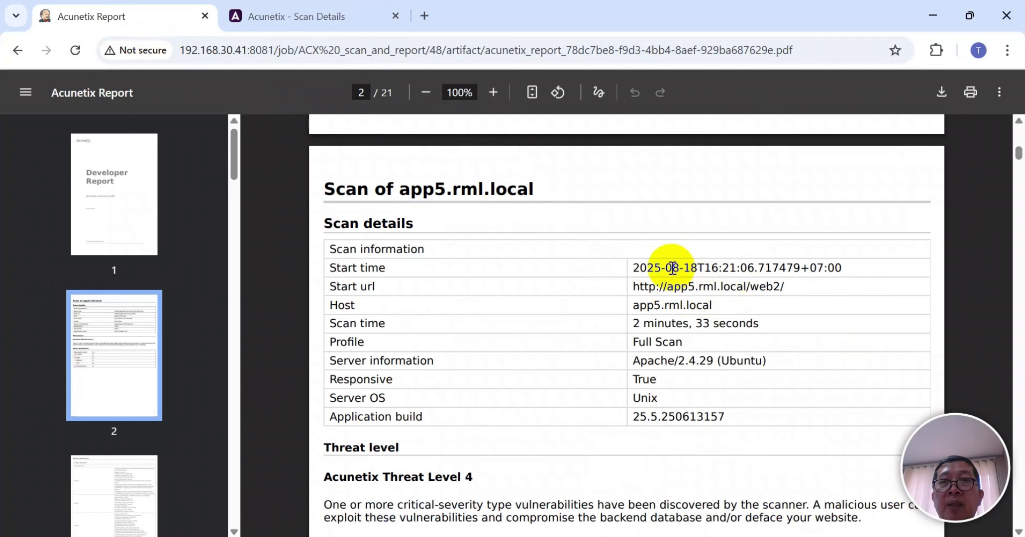
- Examine the report's threat level and alerts distribution, and check them against the Acunetix scan summary
scroll(525, 341, "down", 3)
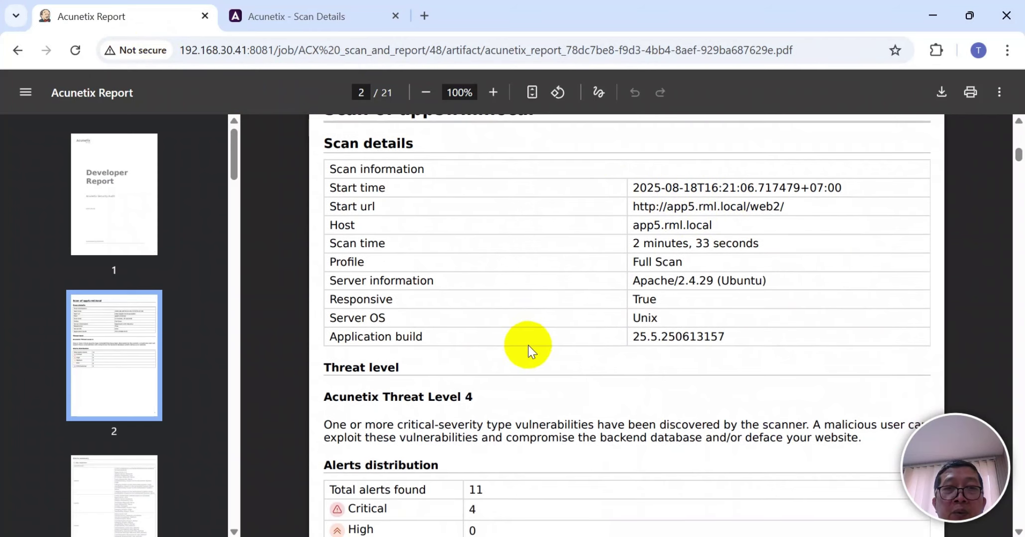
scroll(528, 349, "down", 5)
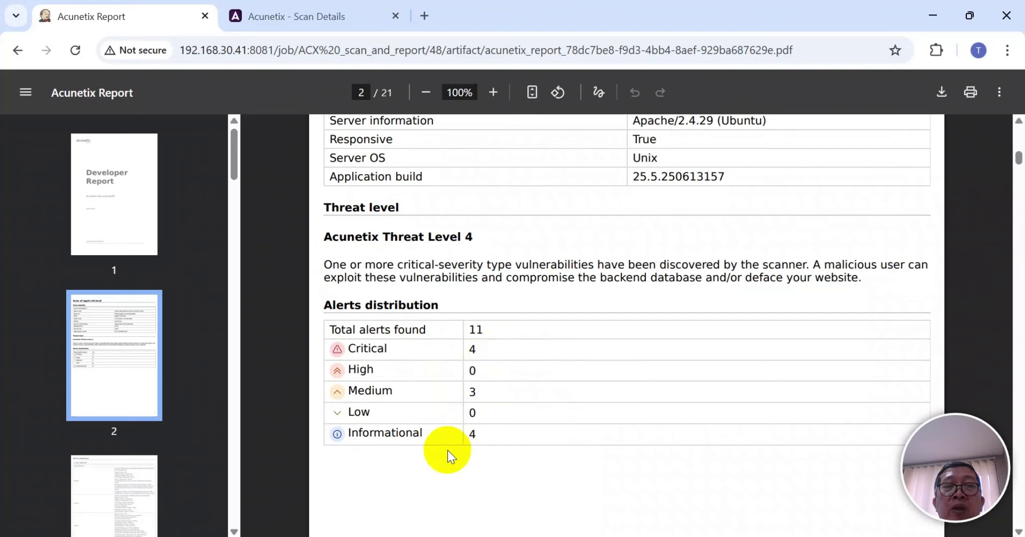
scroll(447, 450, "up", 5)
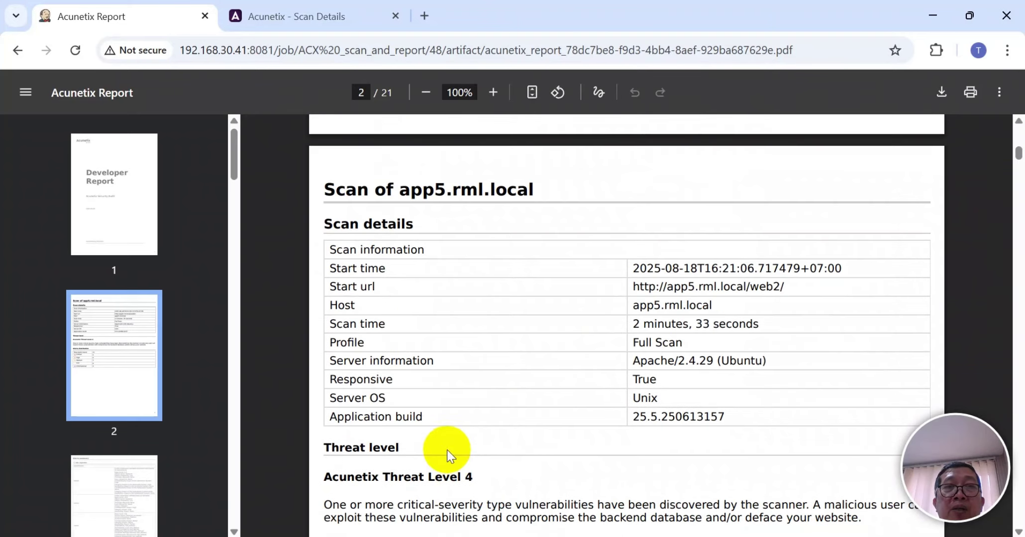
left_click(323, 27)
left_click(144, 17)
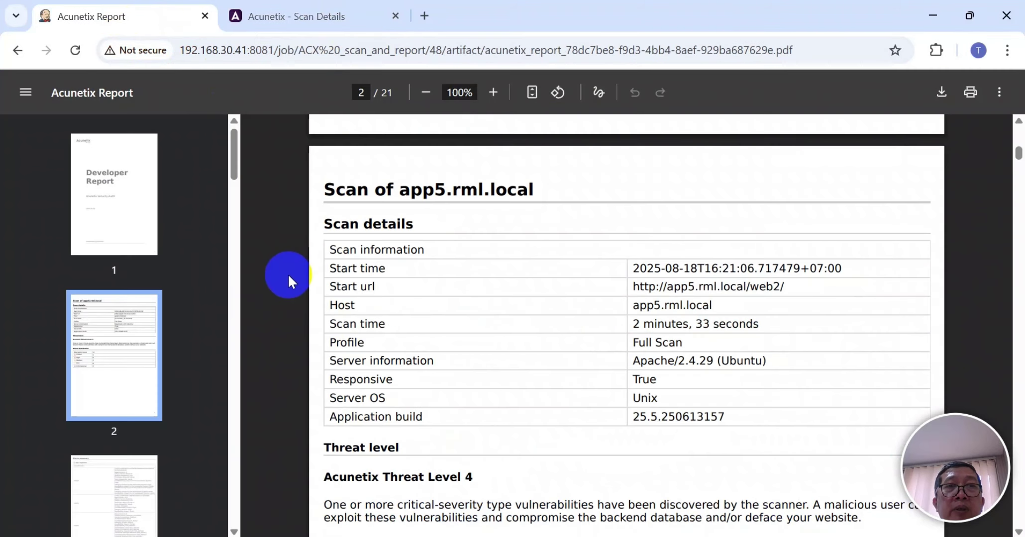
- Return to the status page of build #48 and review the demo notes in Notepad alongside its build artifacts
left_click(29, 52)
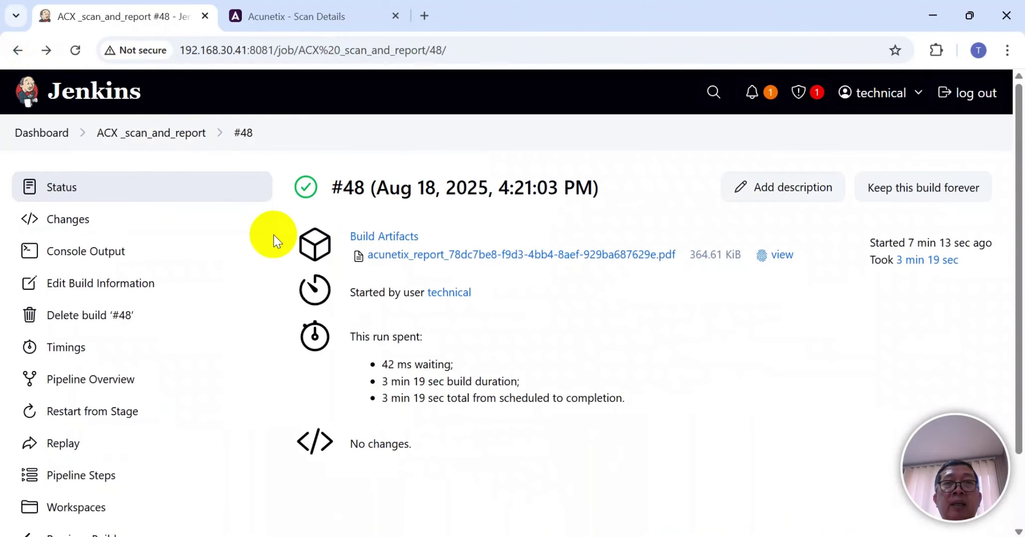
key("alt+Tab")
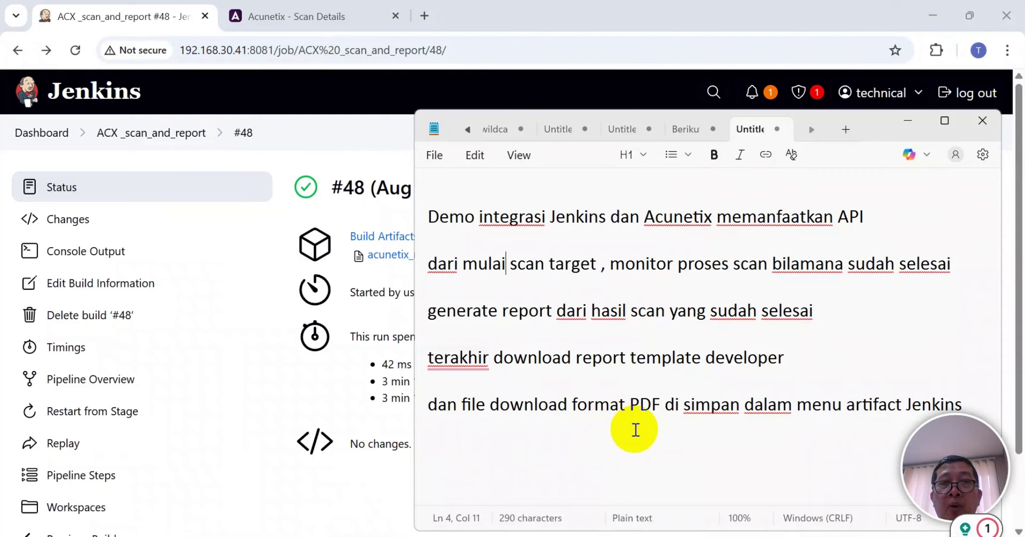
left_click(267, 249)
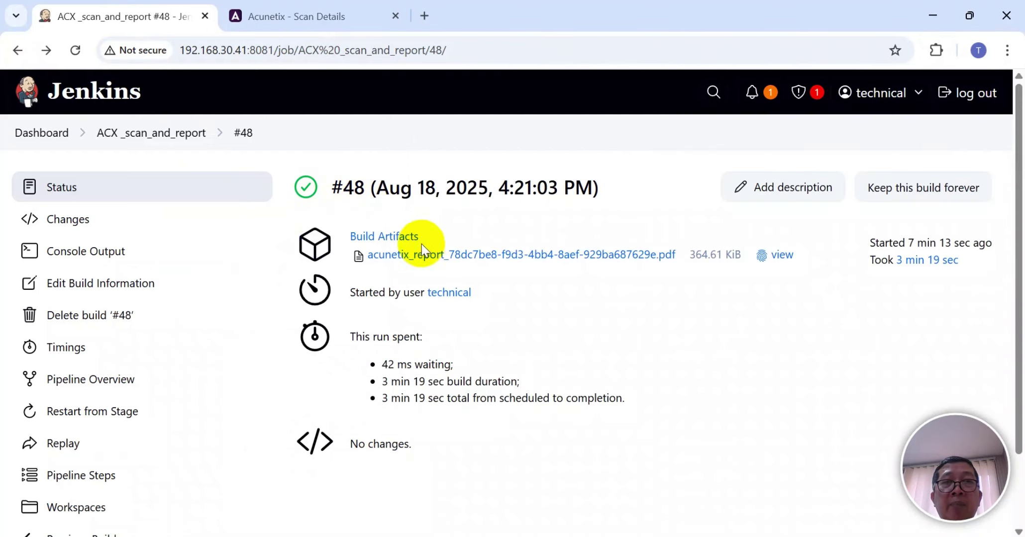